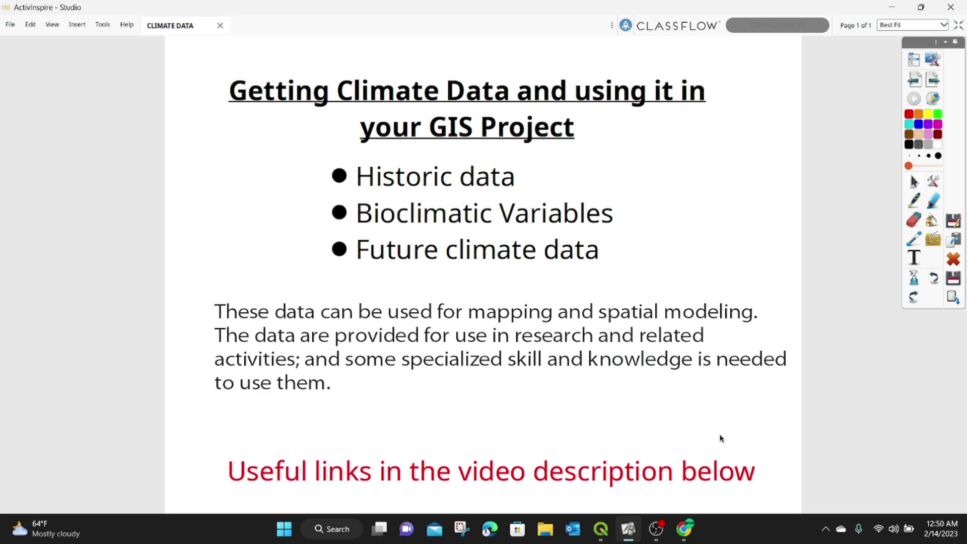
- Switch from the ActivInspire slide to the new Chrome tab showing Google
mouse_move(692, 536)
left_click(656, 442)
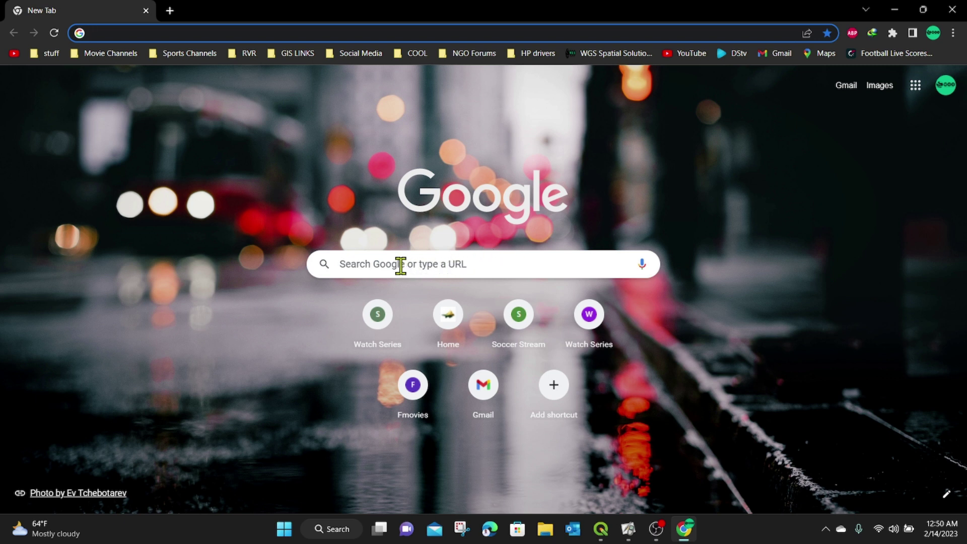
- Search Google for 'worldclim' and open the WorldClim homepage from the results
left_click(352, 263)
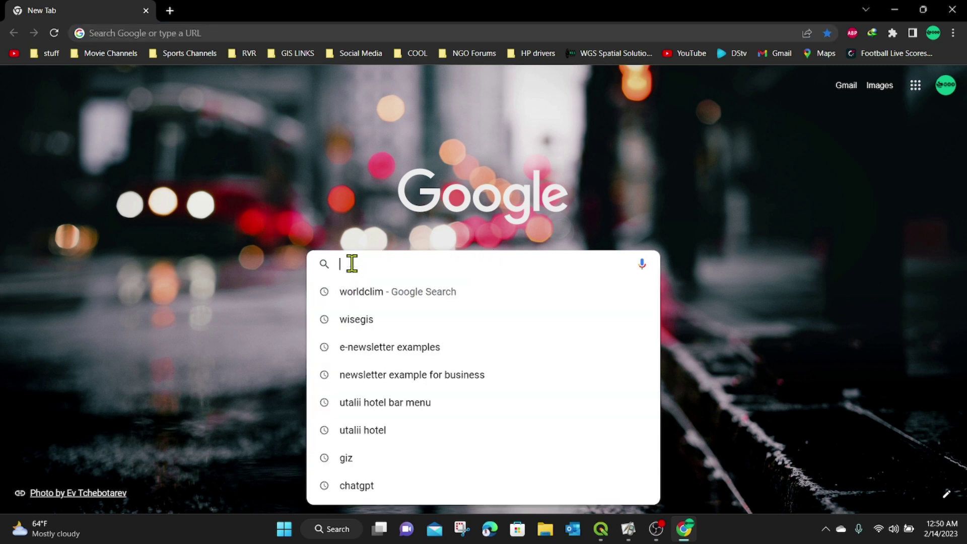
type("worl")
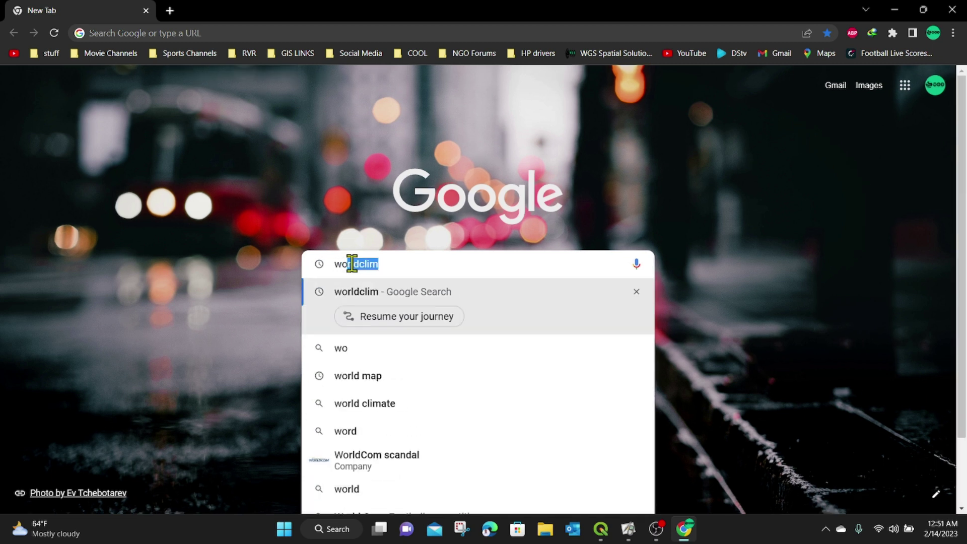
type("f")
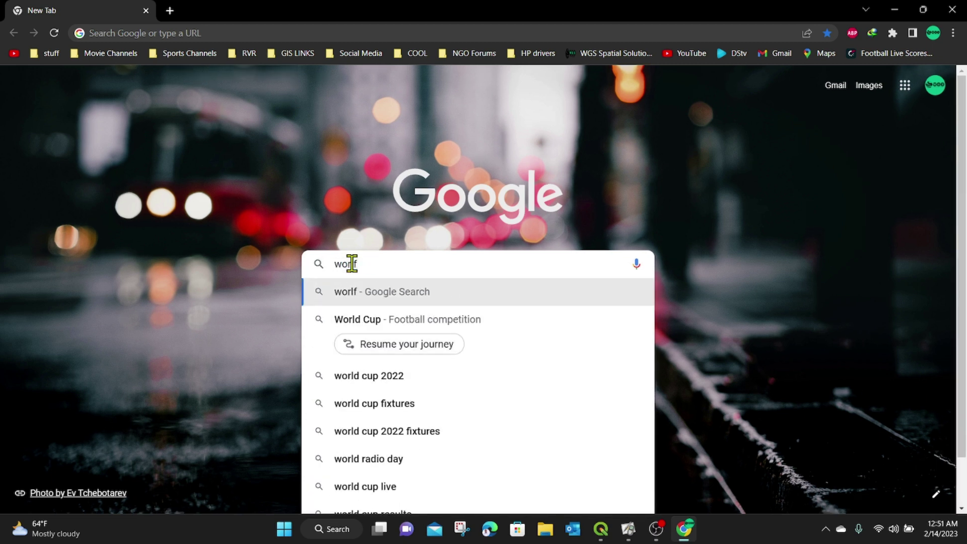
key("BackSpace")
type("dcli")
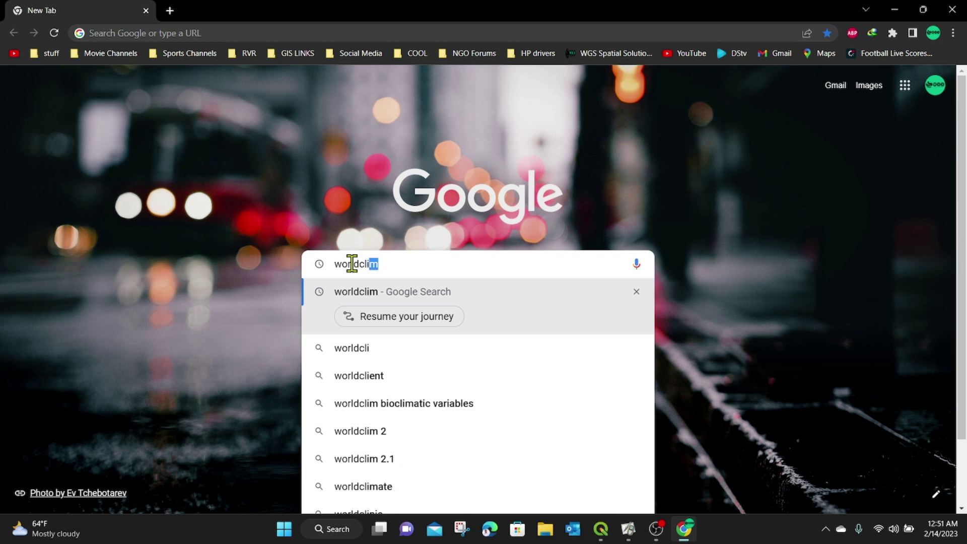
type("m")
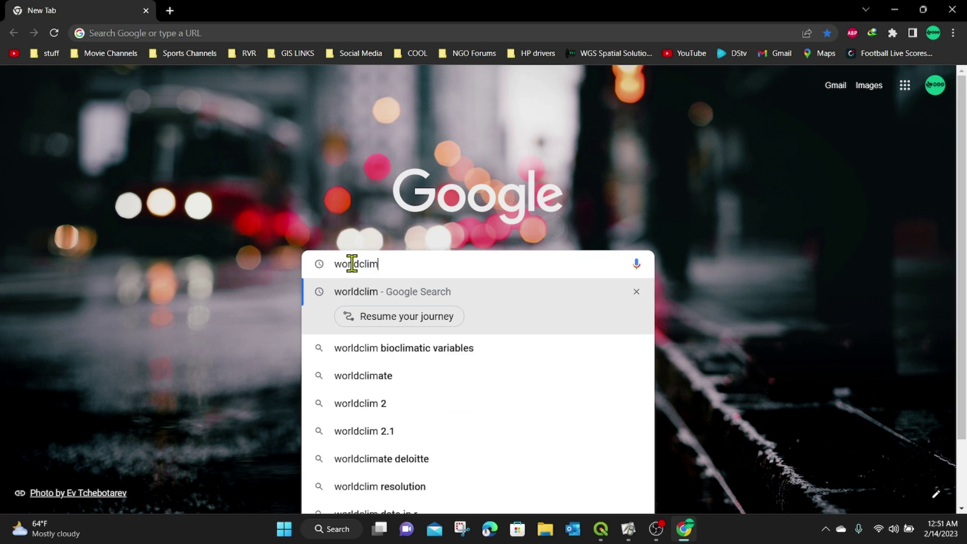
left_click(457, 283)
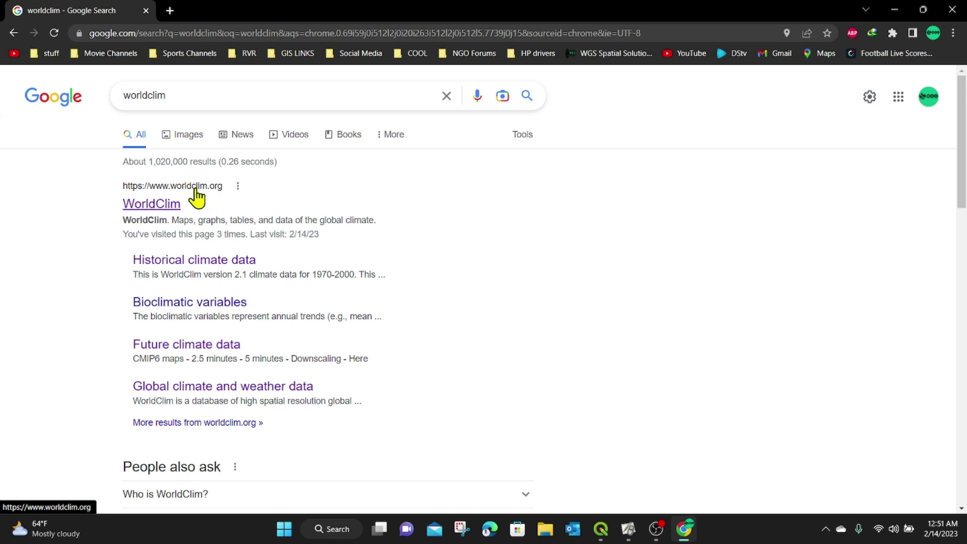
left_click(168, 202)
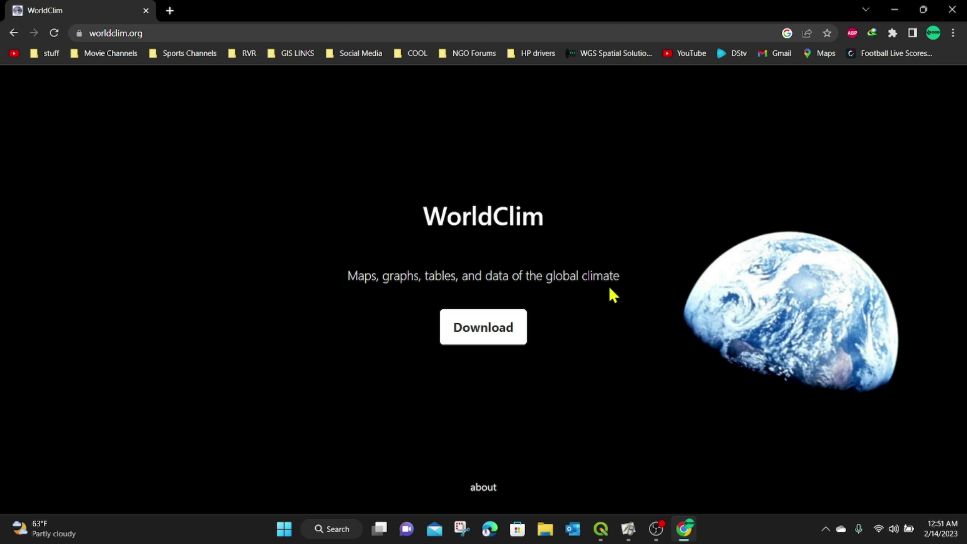
- Go through the WorldClim data index to the Historical climate data (version 2.1) page
left_click(480, 331)
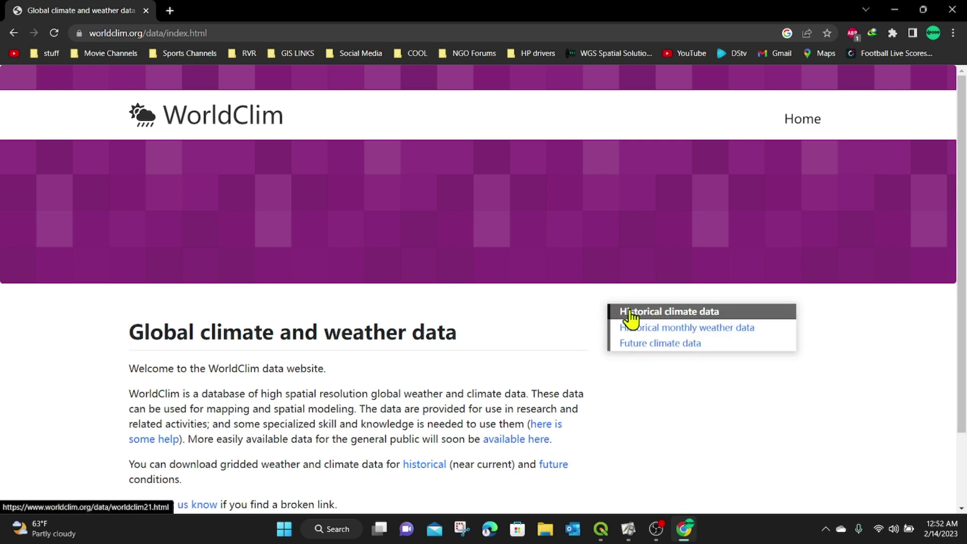
left_click(687, 313)
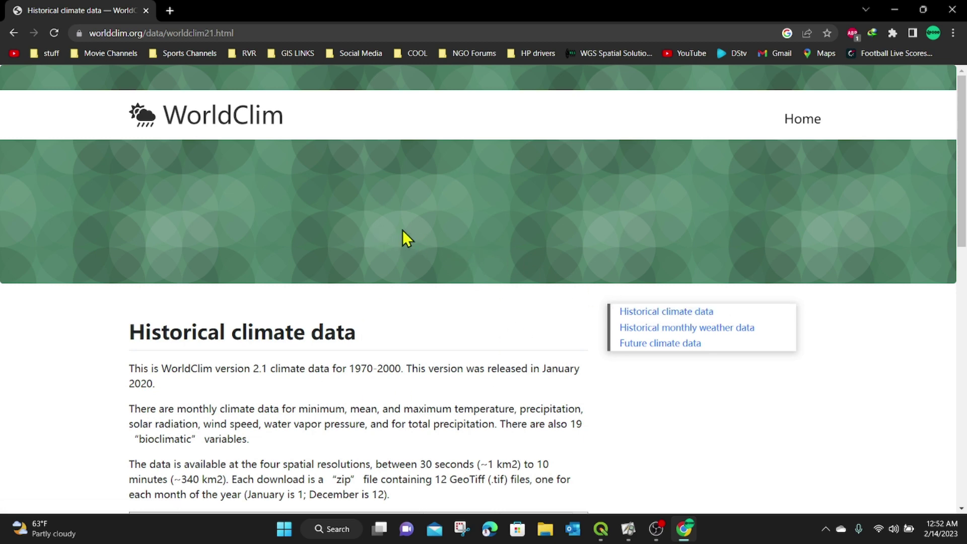
- Find the variables table and start downloading the 10-minute precipitation ('prec 10m') data
scroll(403, 230, "down", 3)
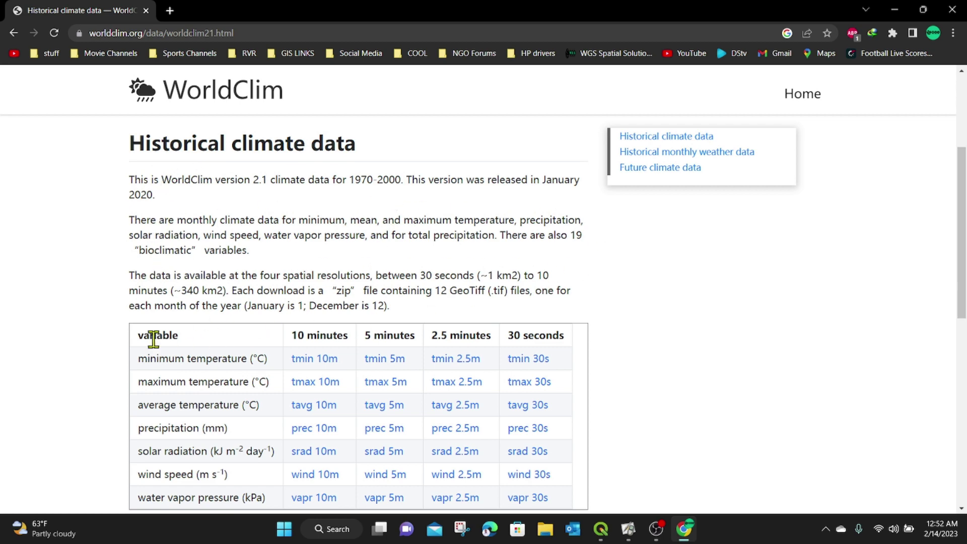
scroll(232, 317, "down", 6)
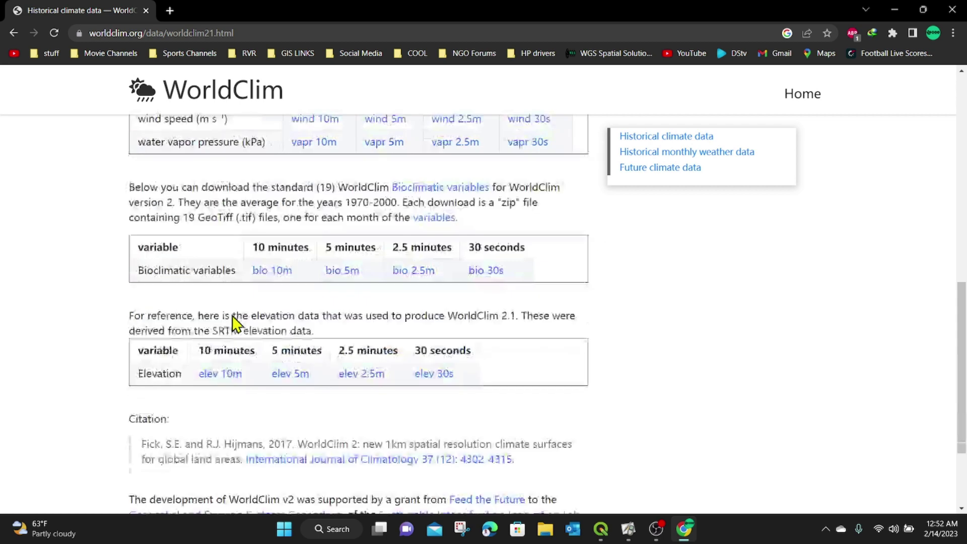
scroll(237, 302, "up", 3)
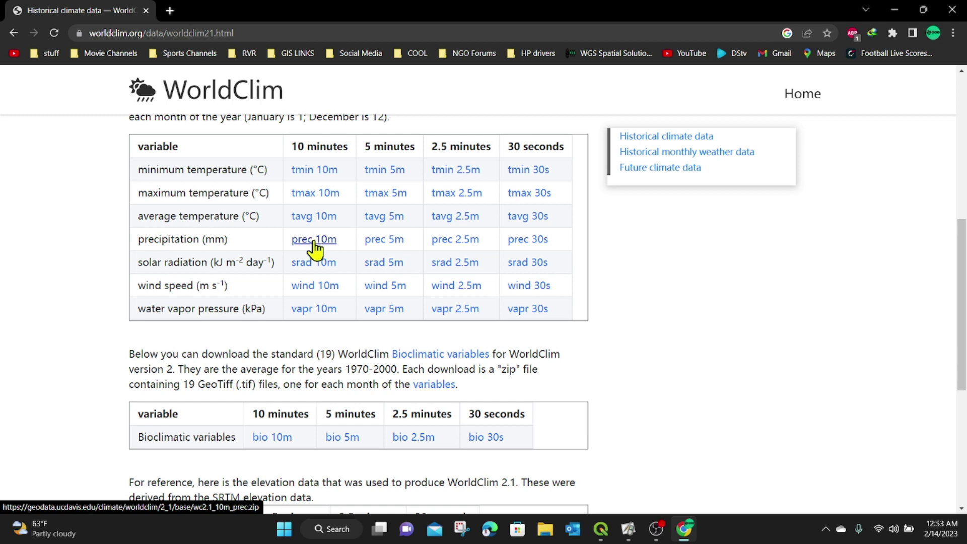
left_click(316, 240)
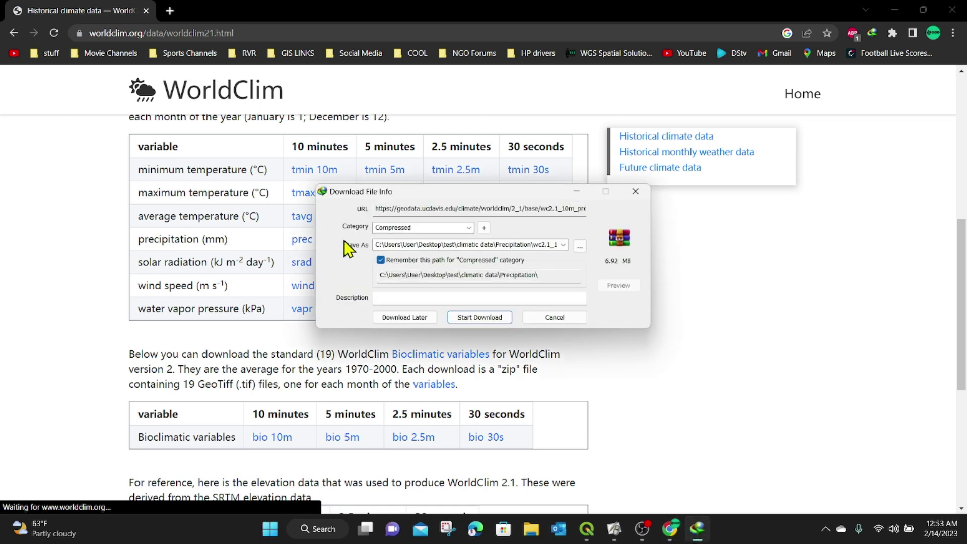
- Point the download to Desktop > test and create a 'Climatic data' folder there
left_click(580, 246)
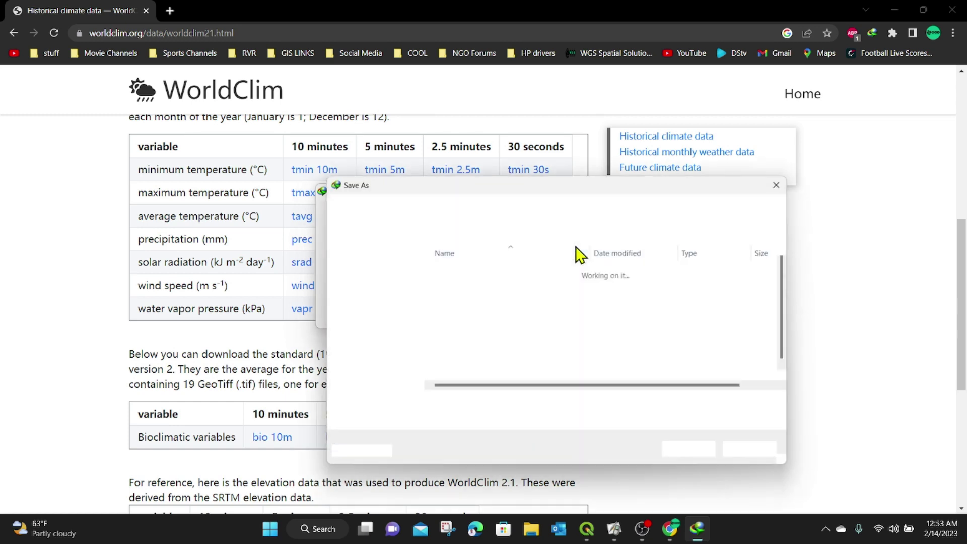
left_click(362, 282)
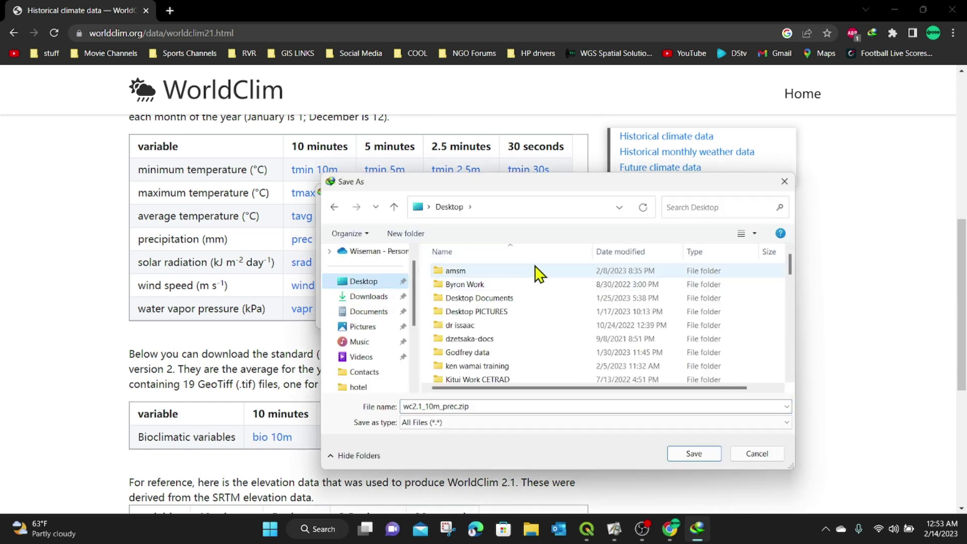
scroll(481, 338, "down", 3)
scroll(480, 344, "down", 2)
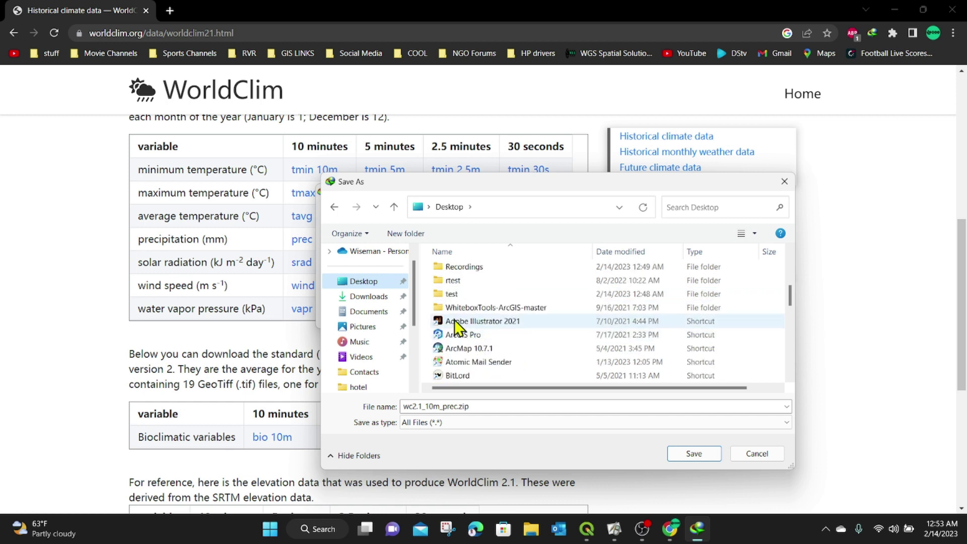
double_click(460, 294)
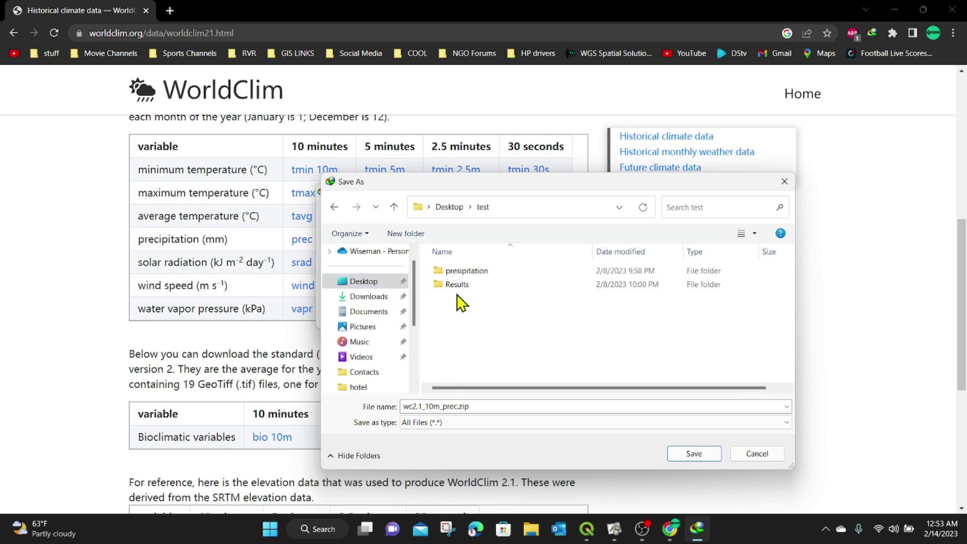
left_click(406, 233)
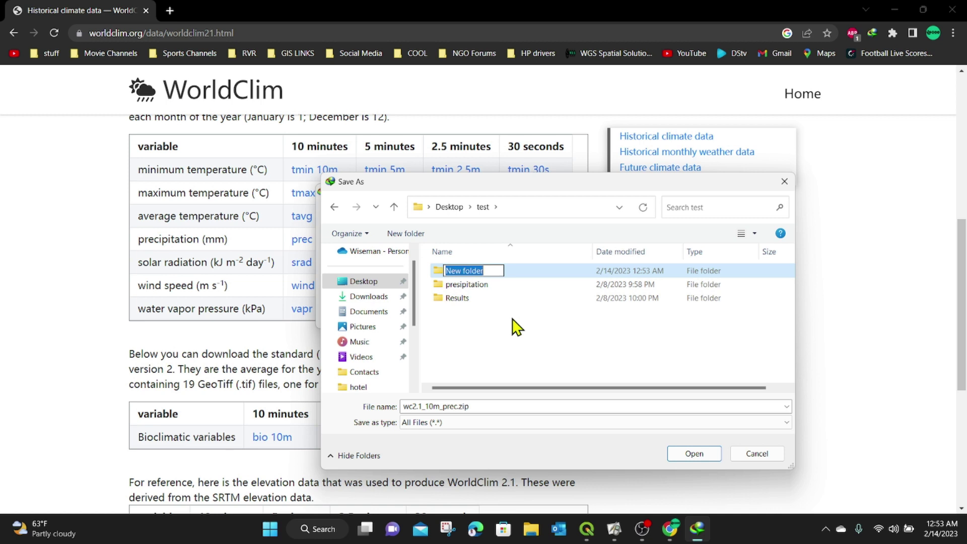
type("Climatic data")
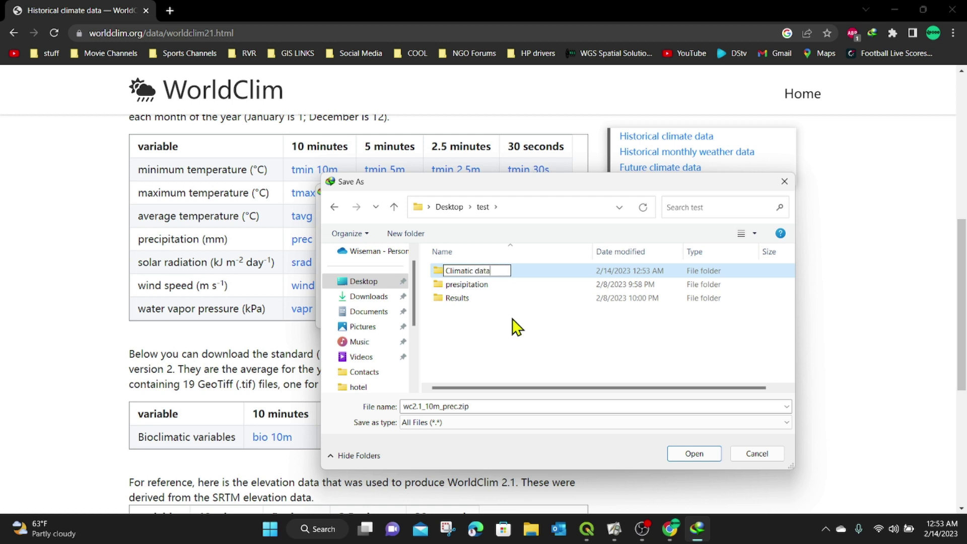
key("Return")
key("Return")
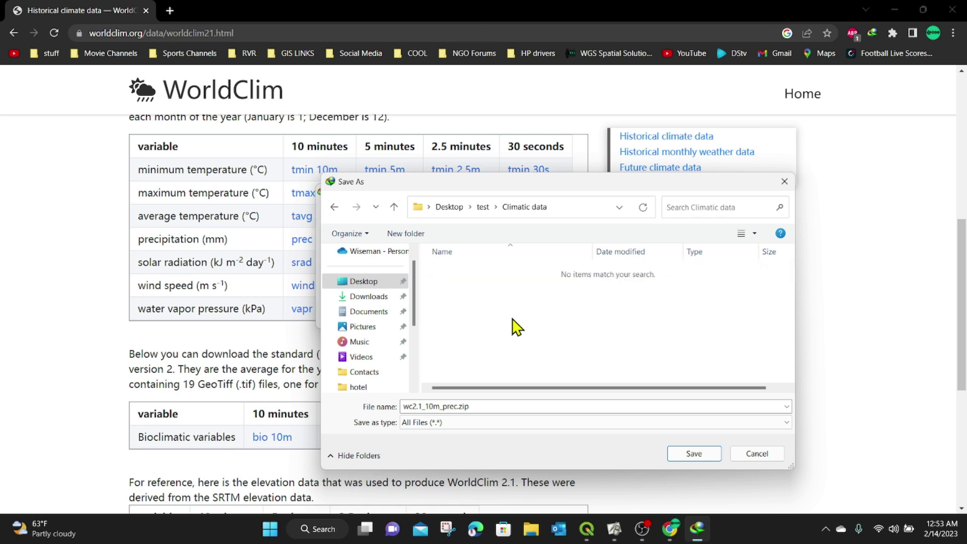
- Create a 'Precipitation' subfolder, save there, and download the 6.92 MB precipitation zip
left_click(404, 234)
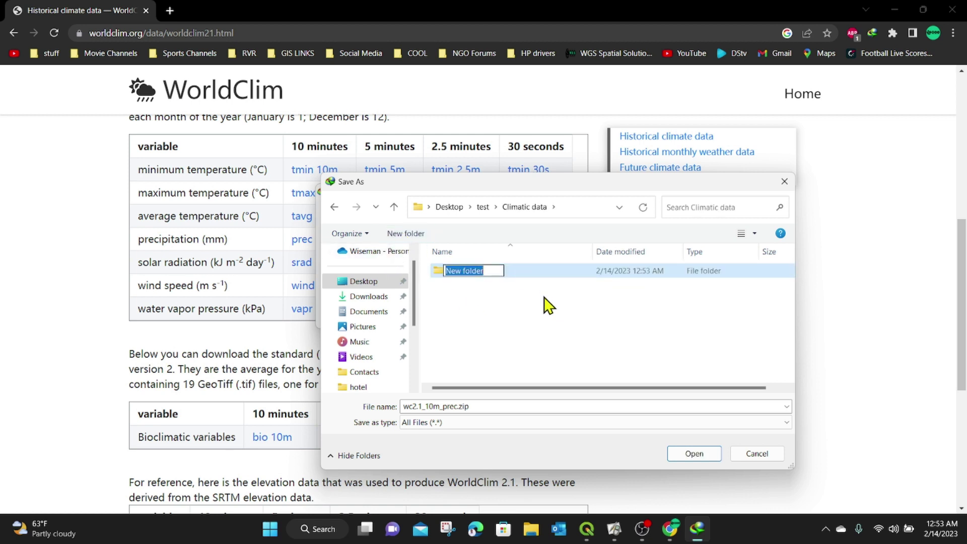
type("Precipitation")
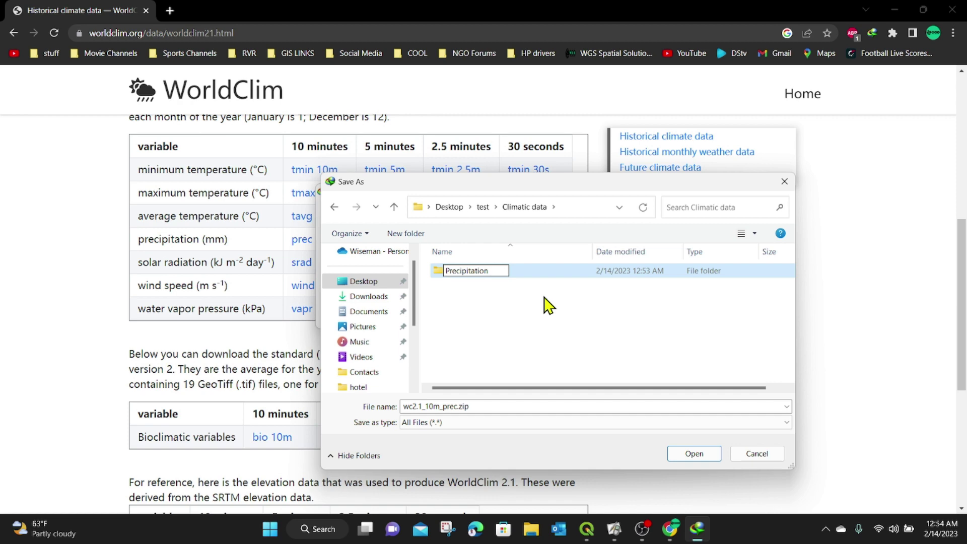
key("Return")
key("Return")
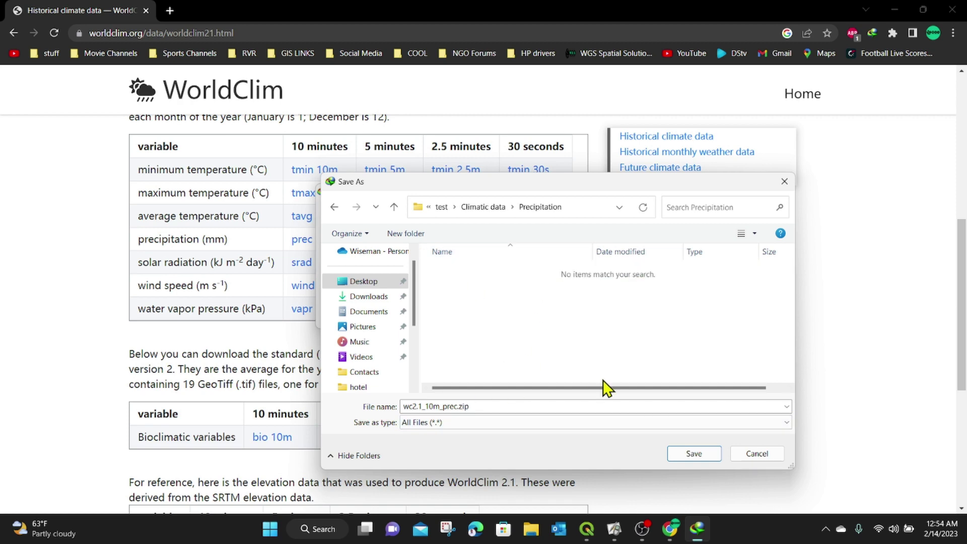
left_click(690, 454)
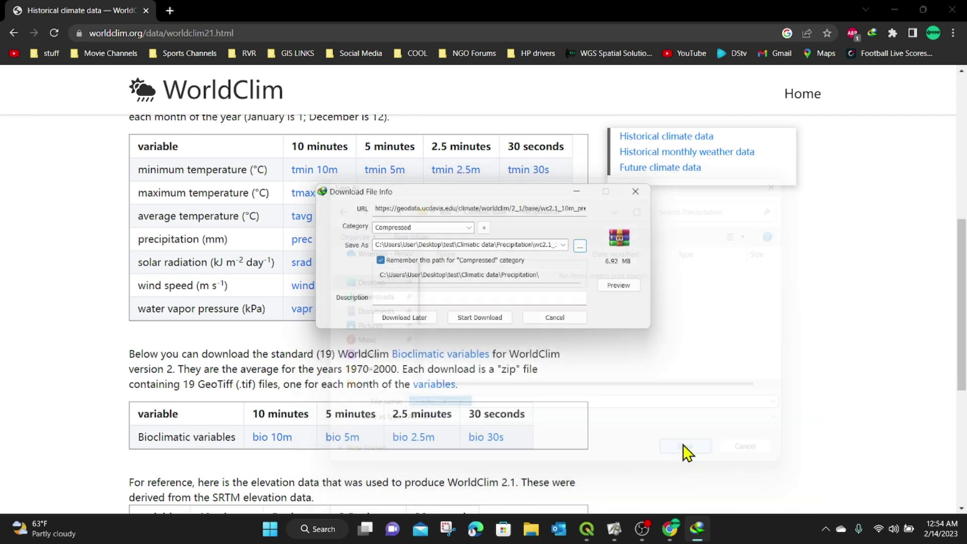
left_click(490, 317)
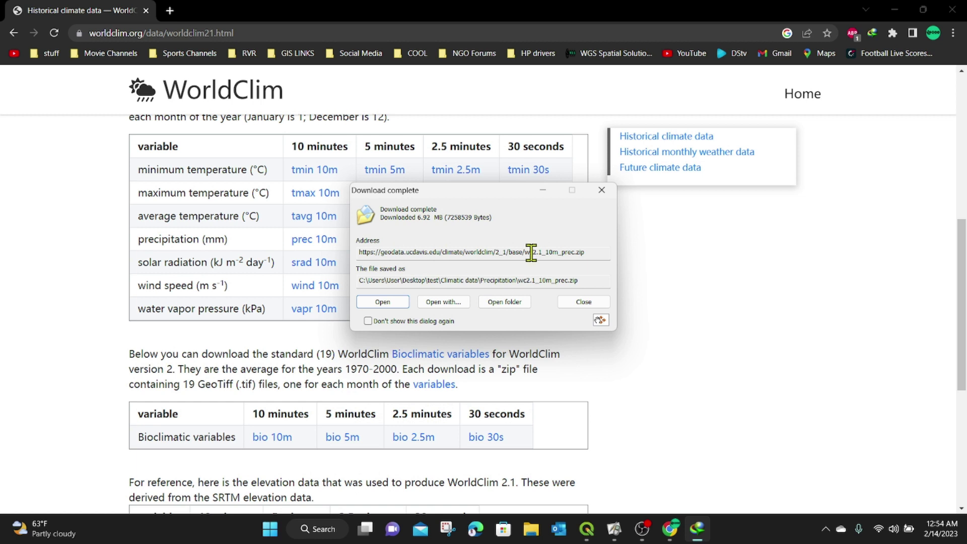
- Extract wc2.1_10m_prec.zip into its own wc2.1_10m_prec folder
left_click(505, 302)
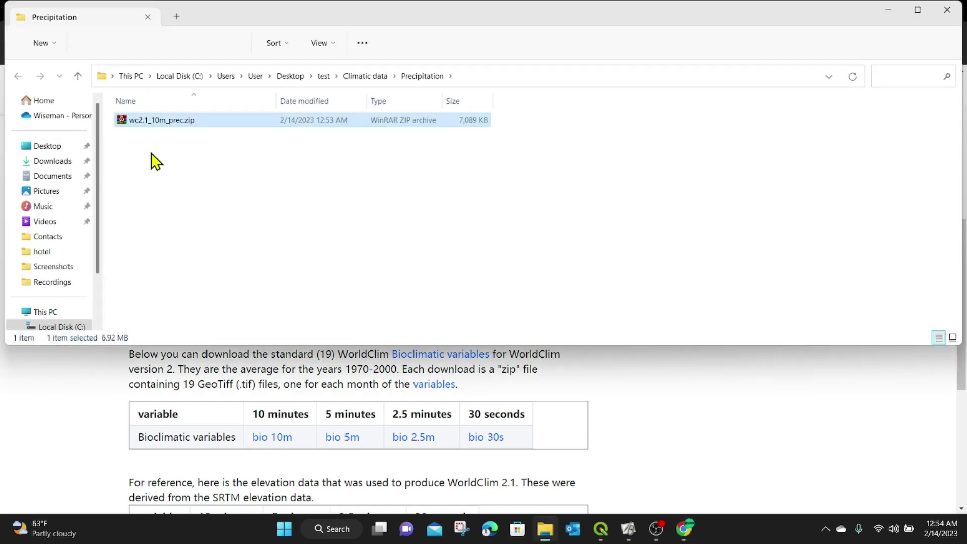
right_click(171, 128)
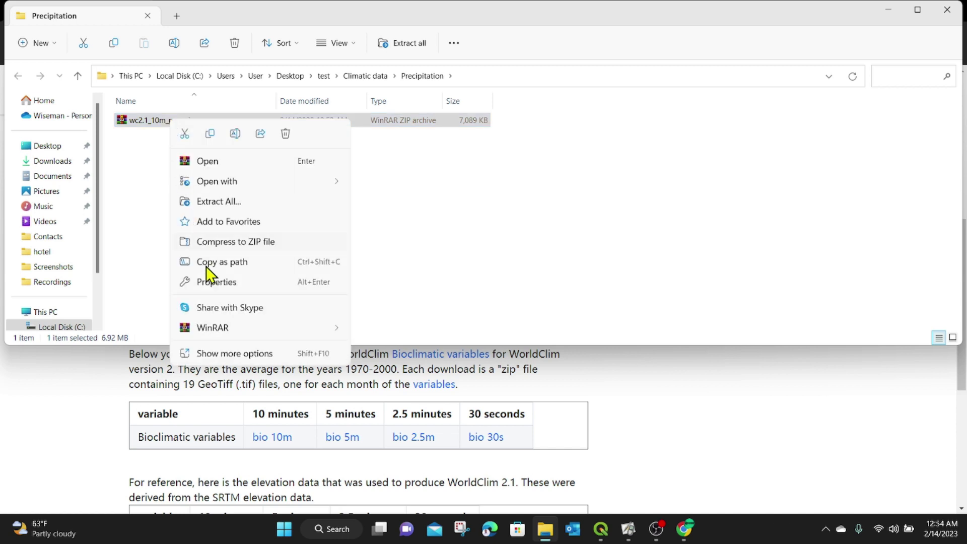
left_click(214, 353)
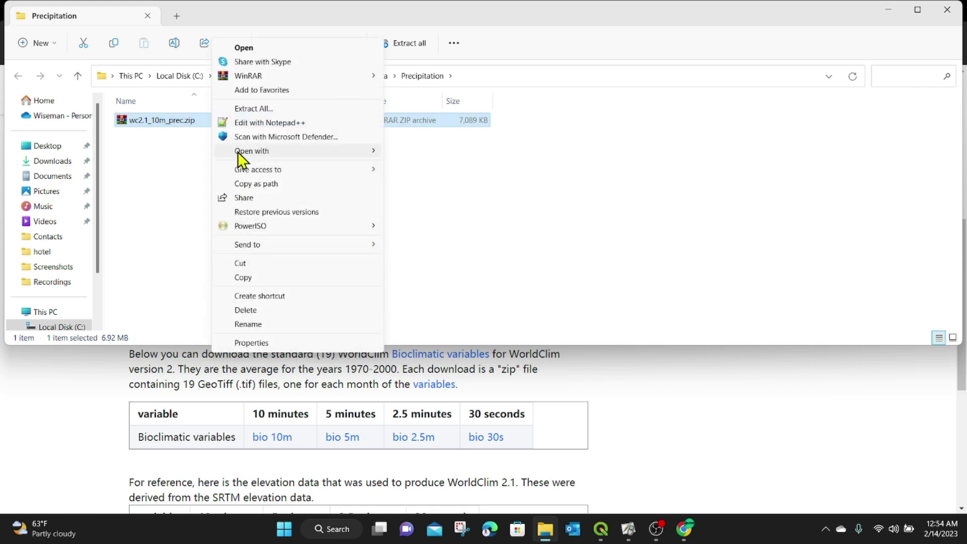
mouse_move(323, 82)
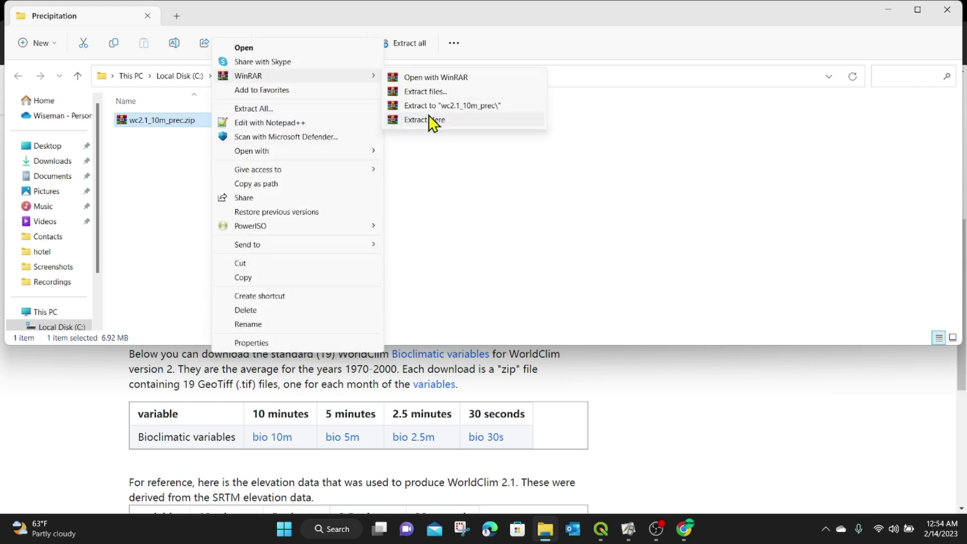
left_click(481, 107)
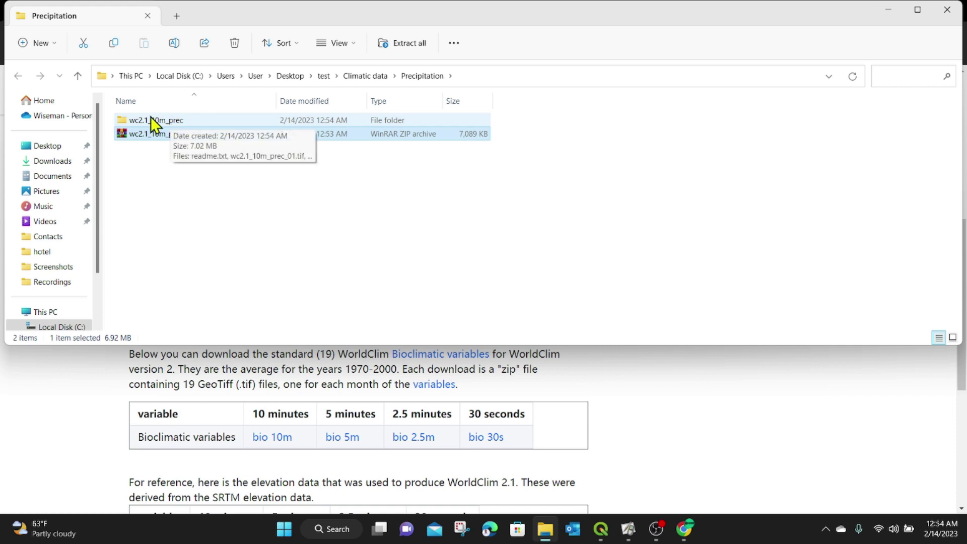
- Check the extracted monthly files such as wc2.1_10m_prec_01.tif, then close File Explorer
double_click(168, 121)
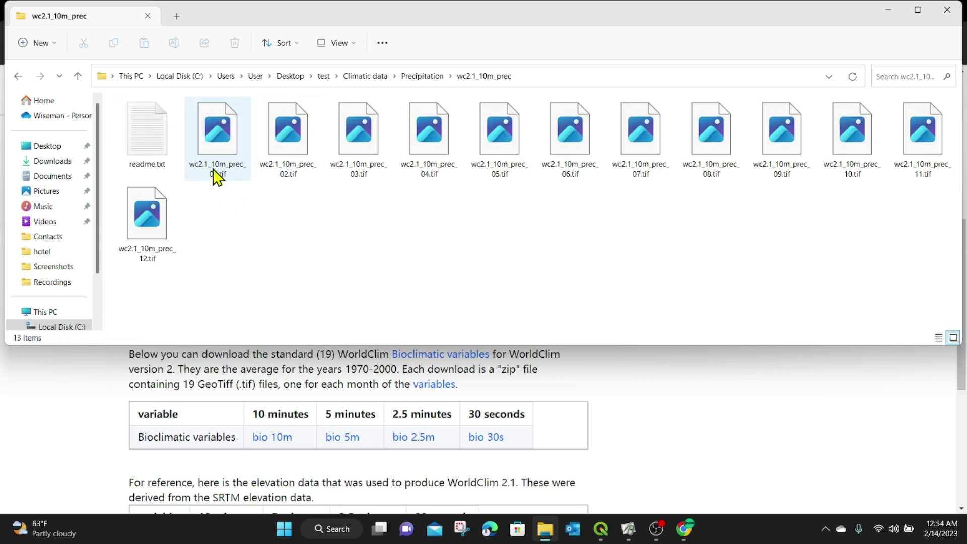
left_click(217, 177)
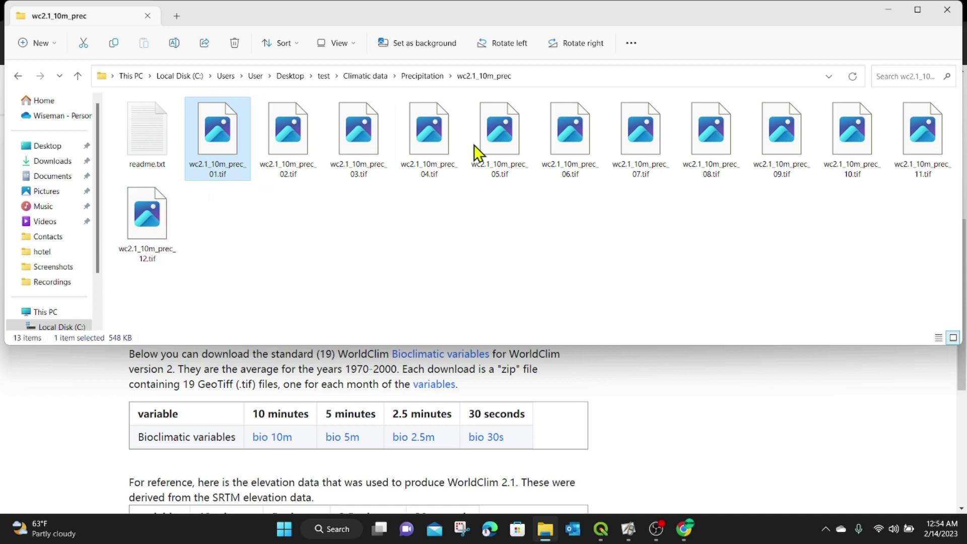
left_click(946, 11)
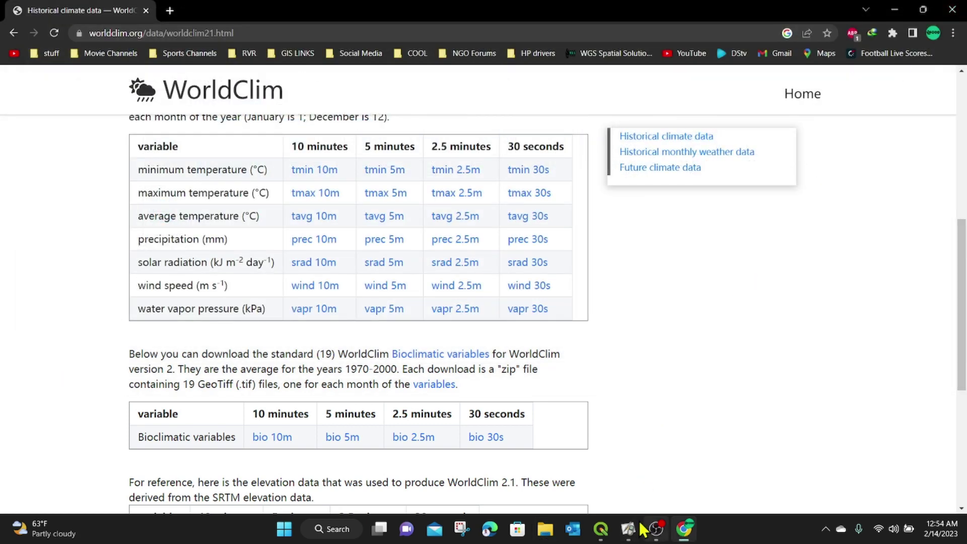
- In QGIS, open the Data Source Manager's raster layer page via Layer > Add Layer
left_click(601, 533)
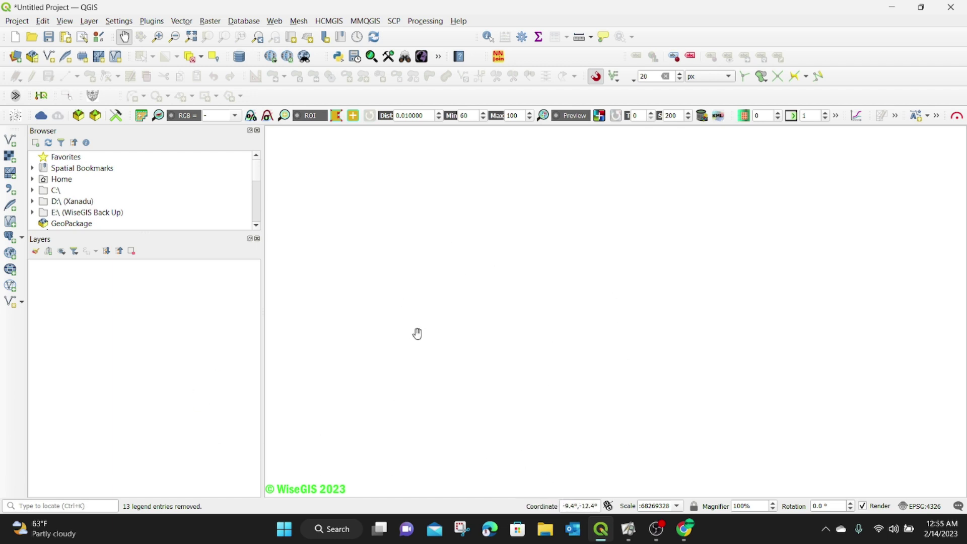
left_click(89, 21)
mouse_move(91, 61)
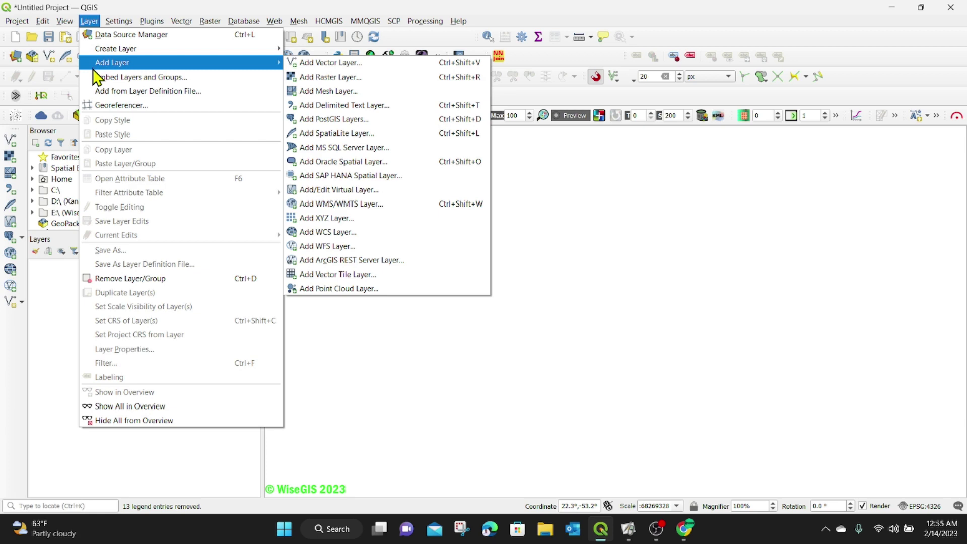
left_click(348, 77)
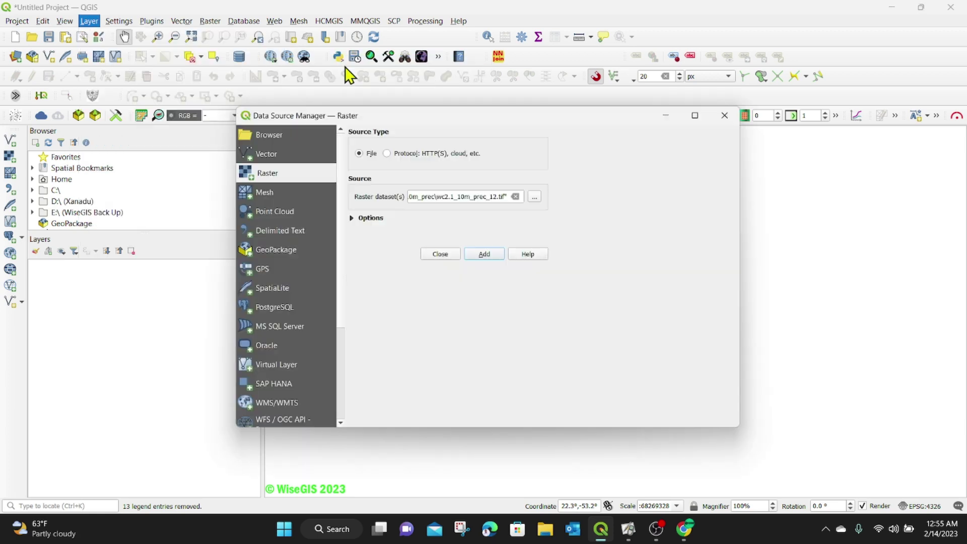
left_click(725, 117)
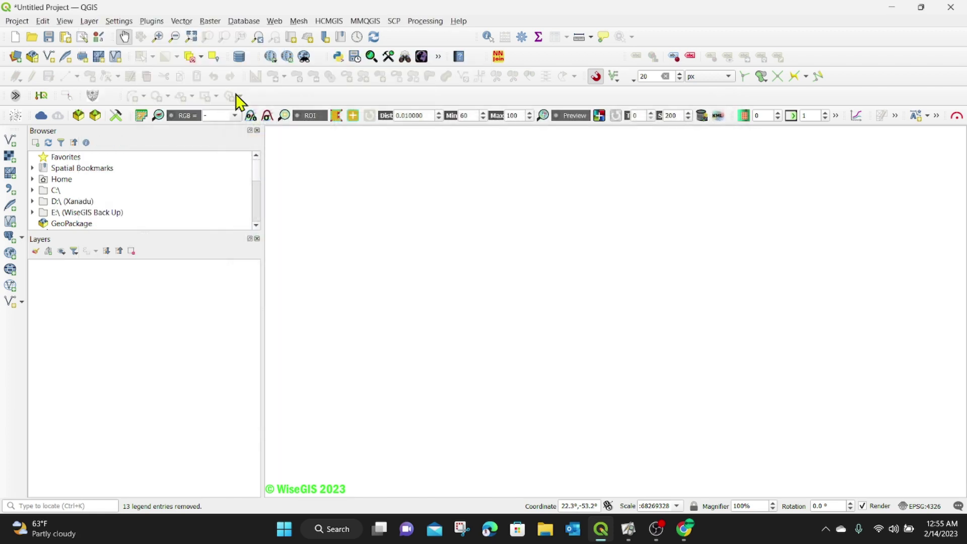
left_click(88, 21)
mouse_move(119, 64)
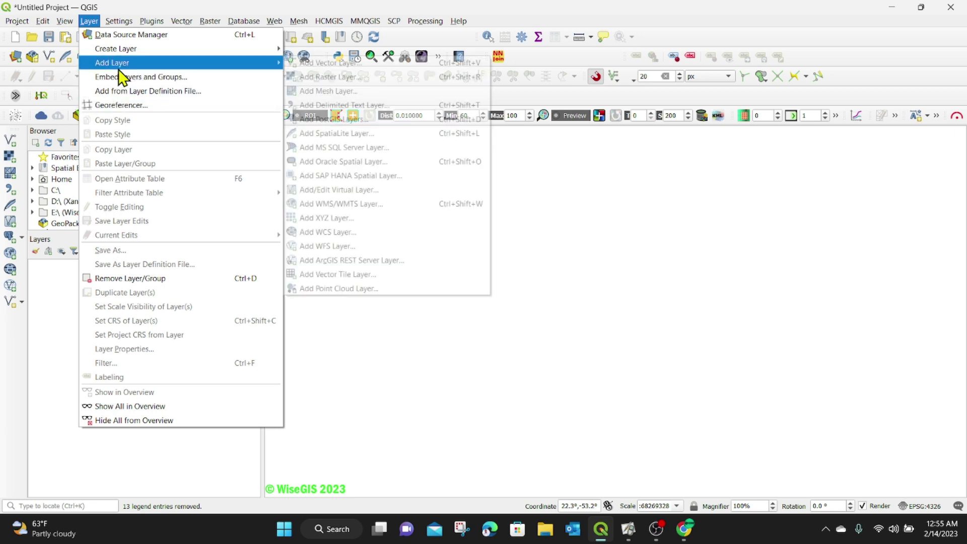
left_click(332, 81)
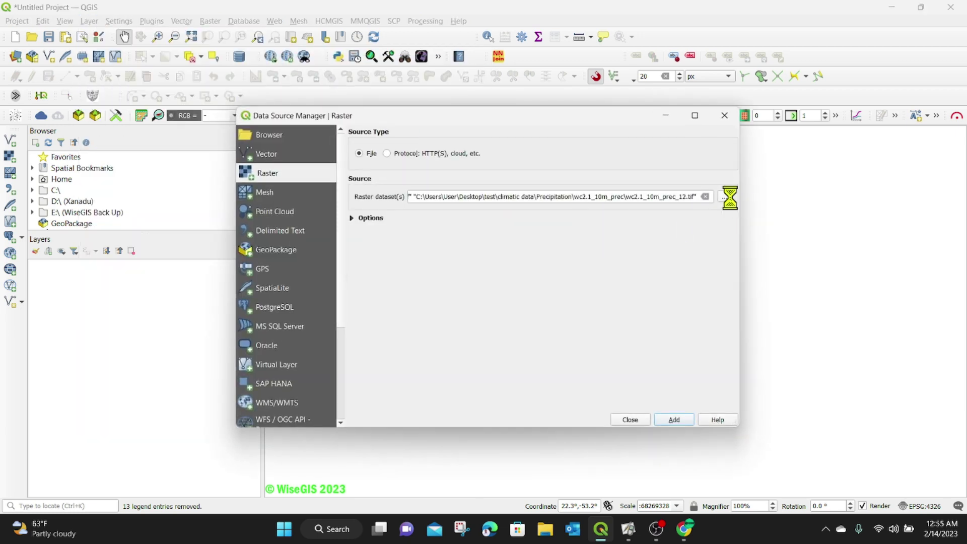
- Add wc2.1_10m_prec_01 through _12 .tif files from the wc2.1_10m_prec folder as raster layers
left_click(728, 197)
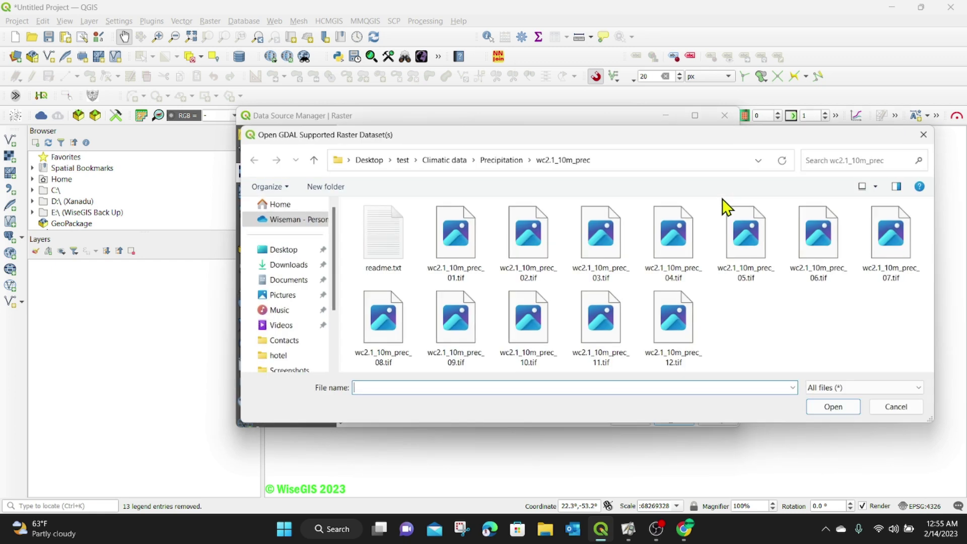
left_click(461, 160)
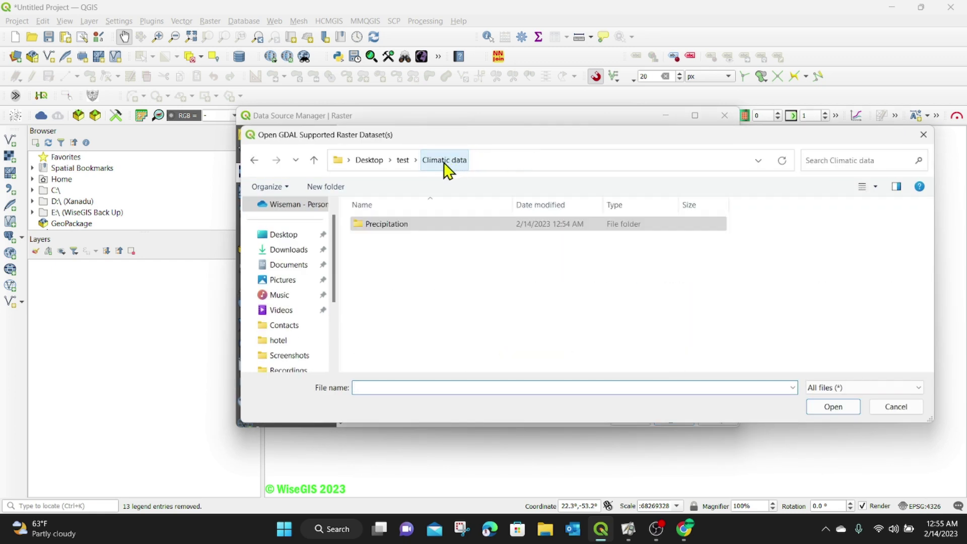
double_click(381, 223)
double_click(397, 224)
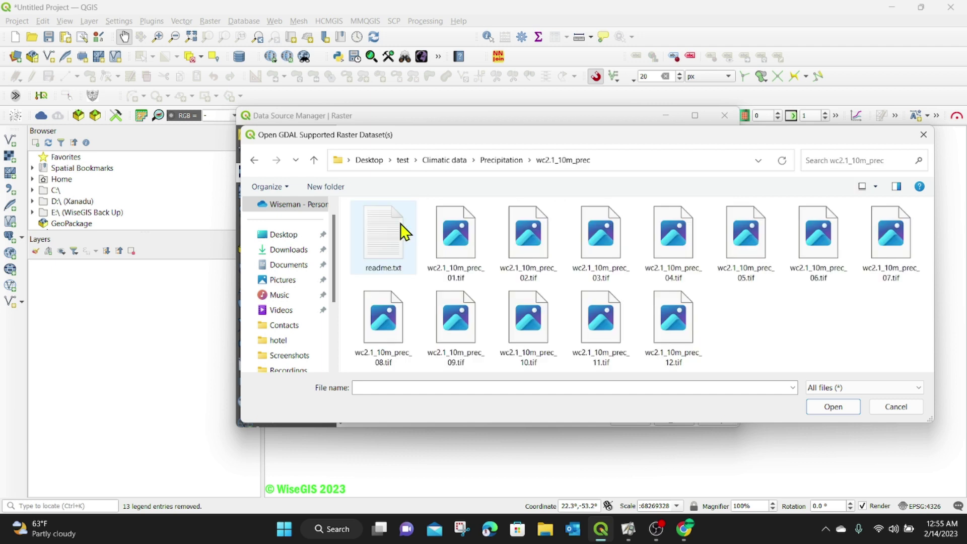
left_click(456, 254)
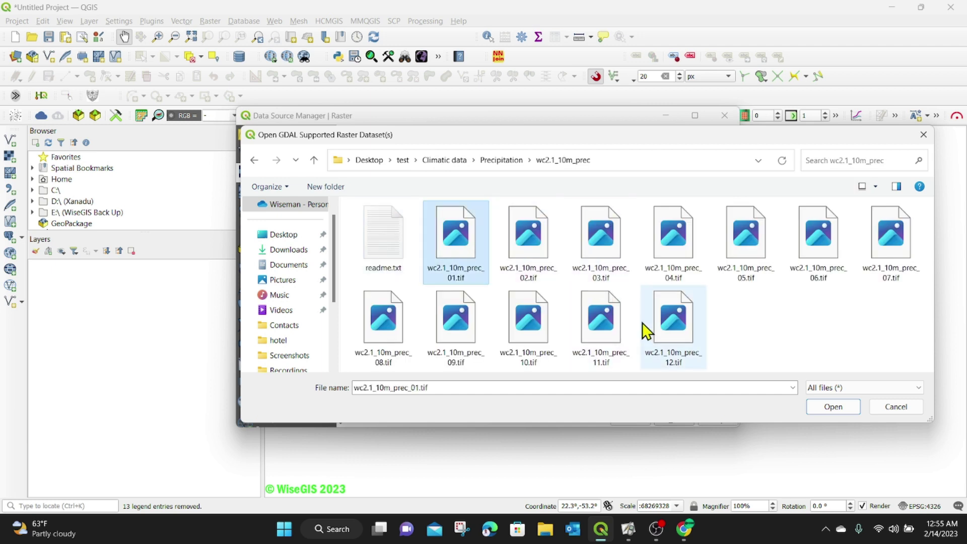
left_click(685, 343, "shift")
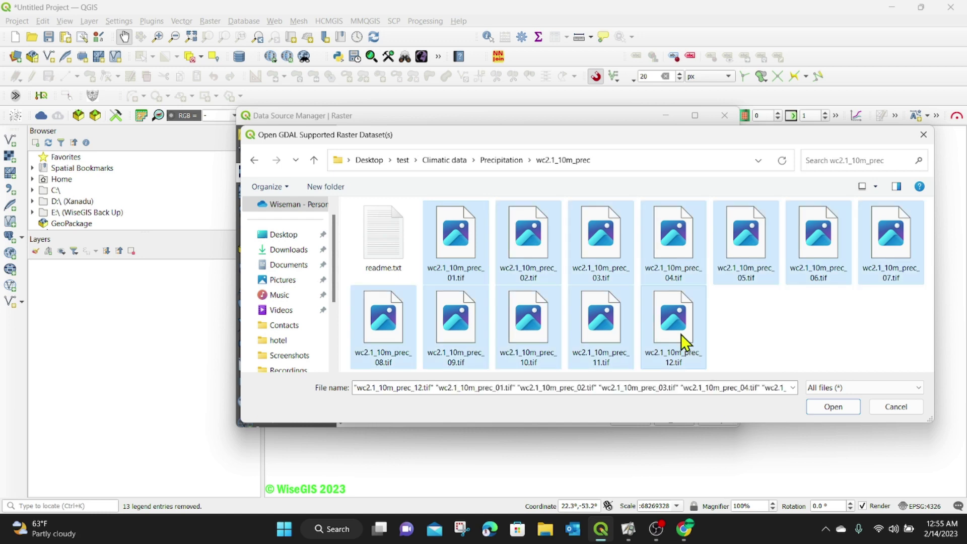
left_click(831, 407)
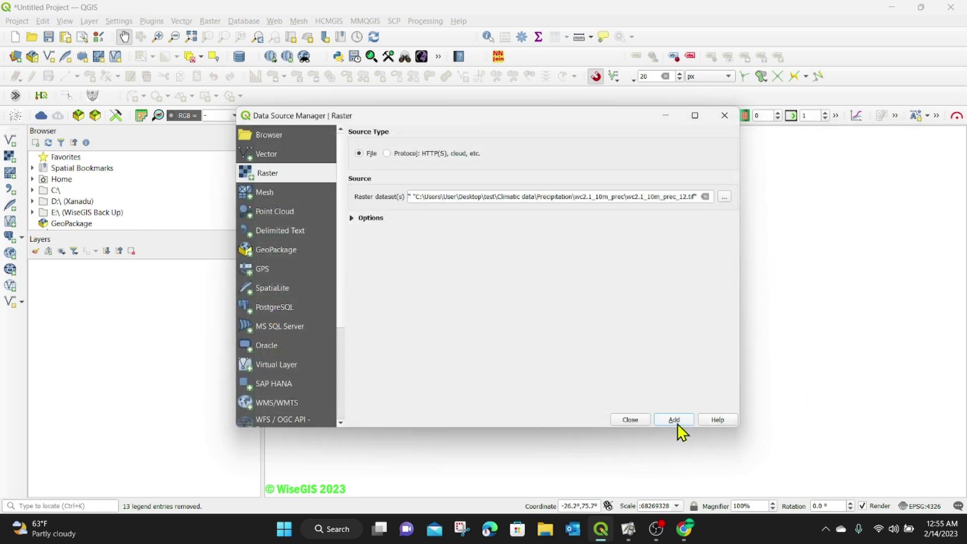
left_click(678, 423)
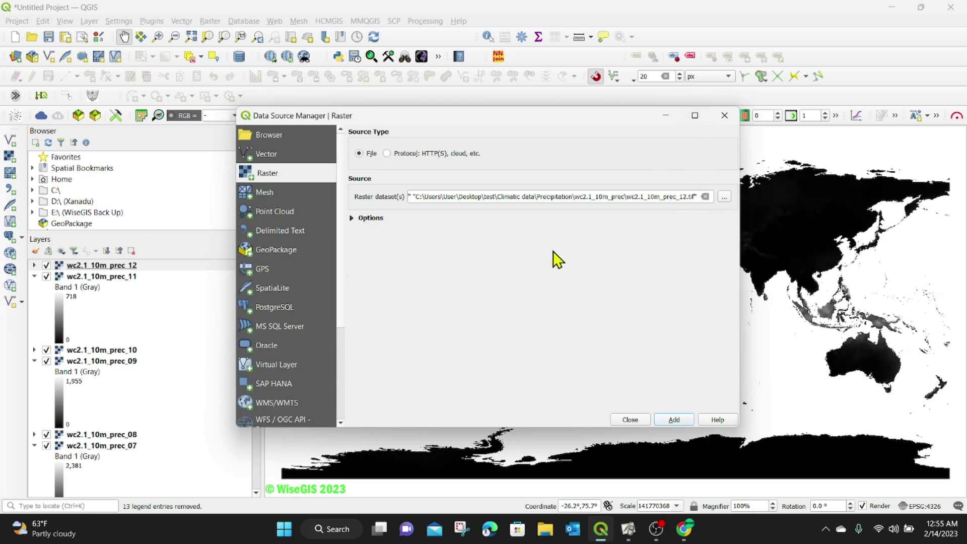
left_click(636, 419)
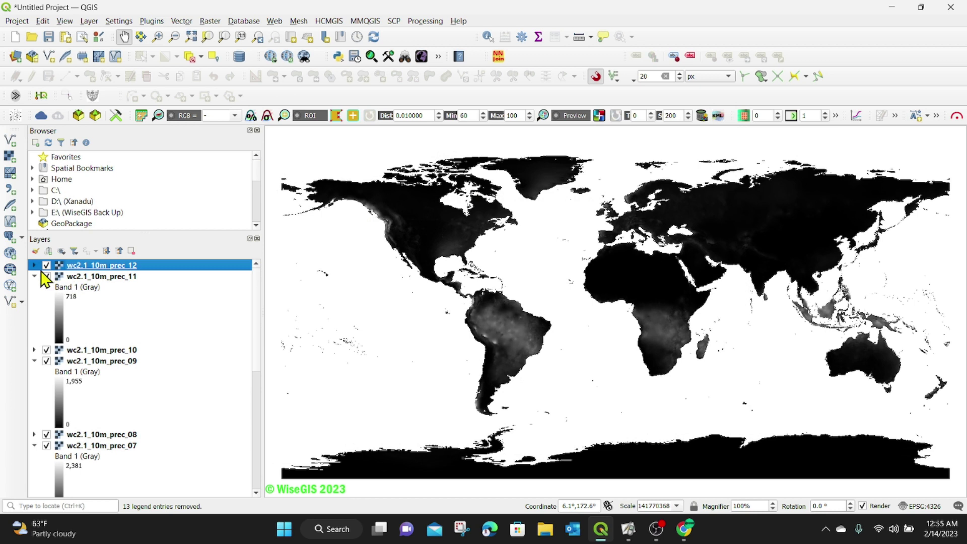
- Collapse the monthly layer legends, leaving only December's (806 to 0) expanded
left_click(34, 277)
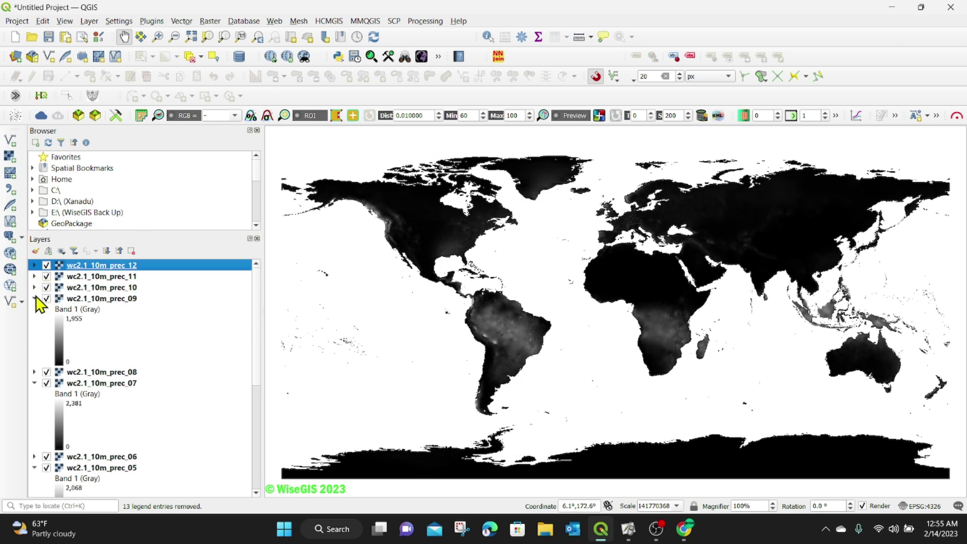
left_click(34, 298)
left_click(35, 321)
left_click(35, 343)
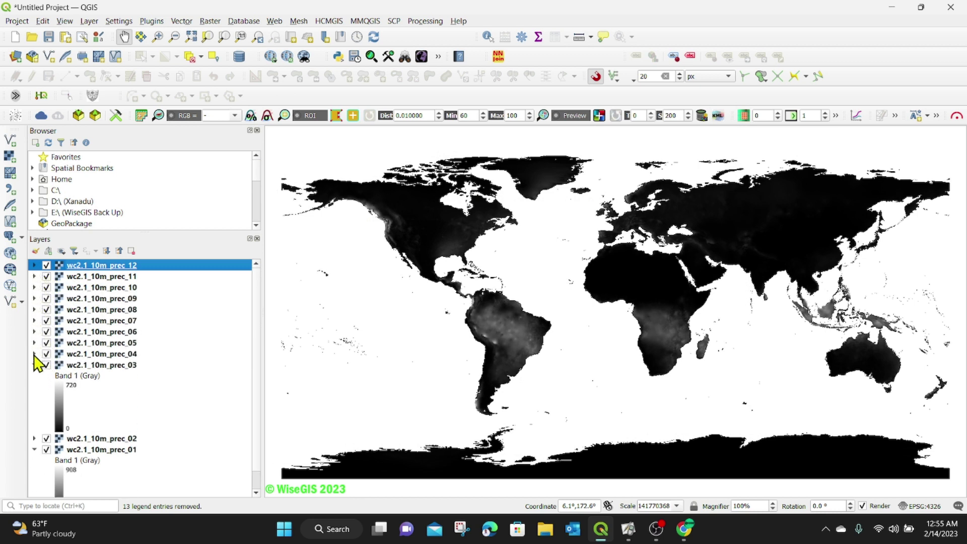
left_click(34, 364)
left_click(35, 387)
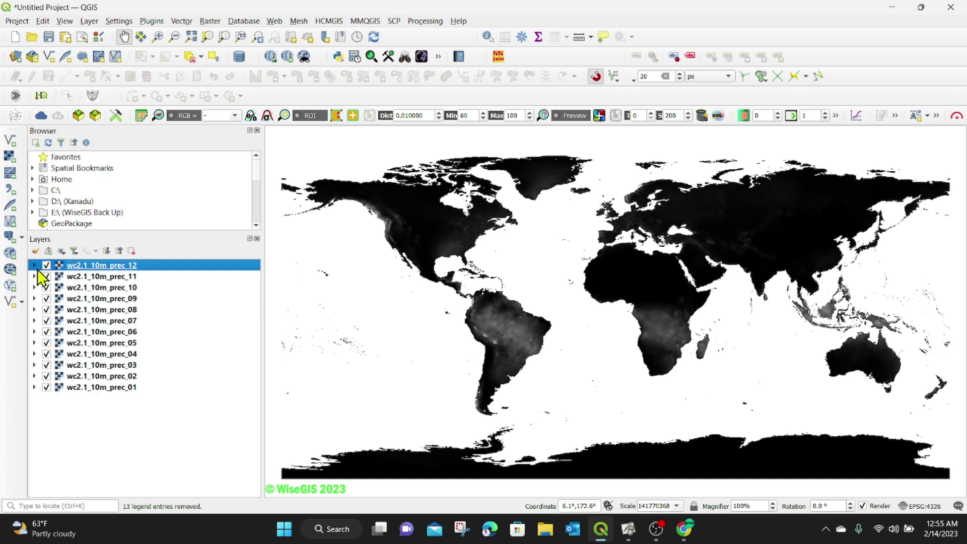
left_click(35, 265)
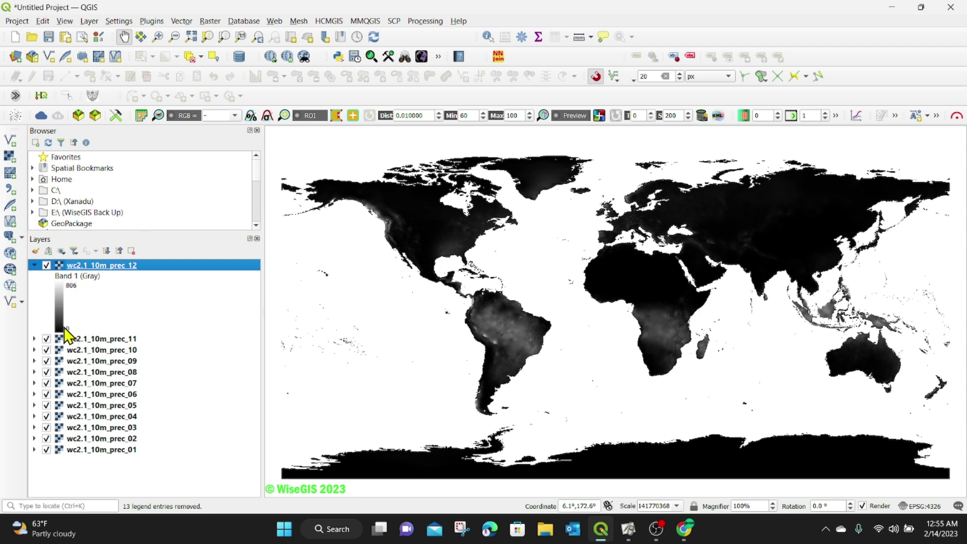
- Turn off visibility for all twelve layers, wc2.1_10m_prec_12 down to wc2.1_10m_prec_01
left_click(84, 341)
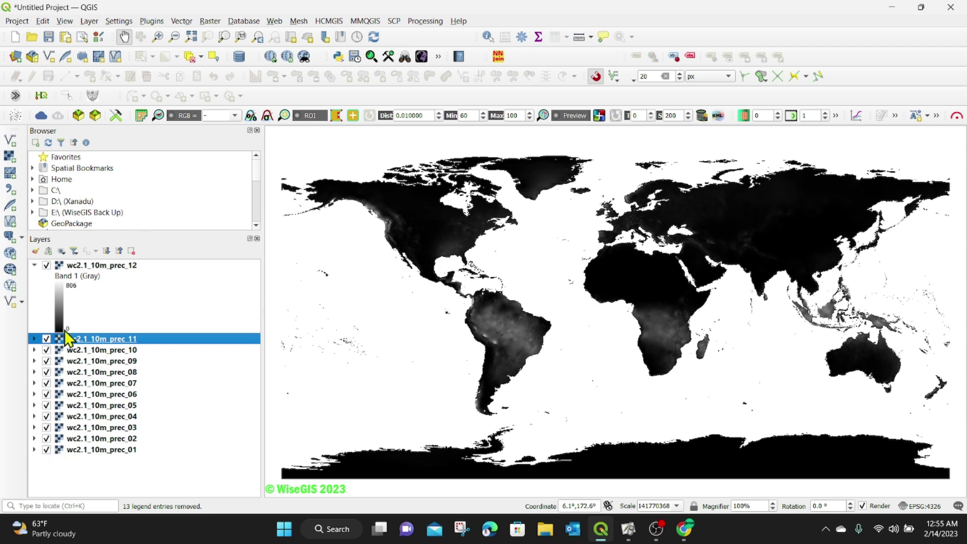
left_click(46, 265)
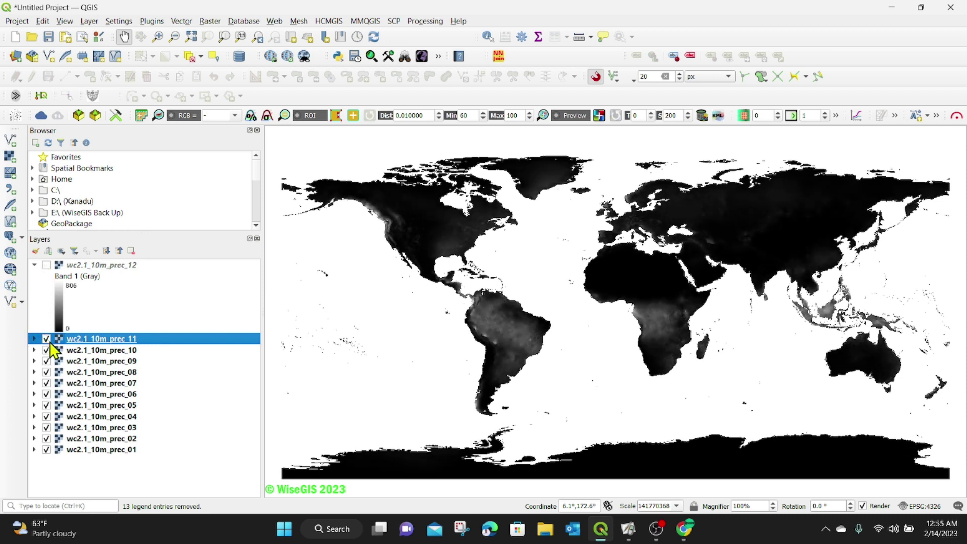
left_click(46, 339)
left_click(46, 350)
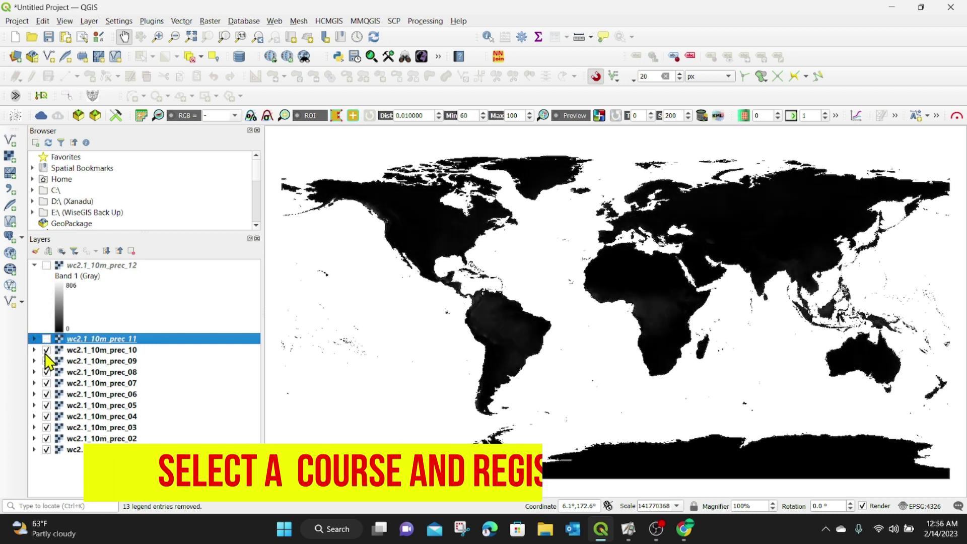
left_click(47, 361)
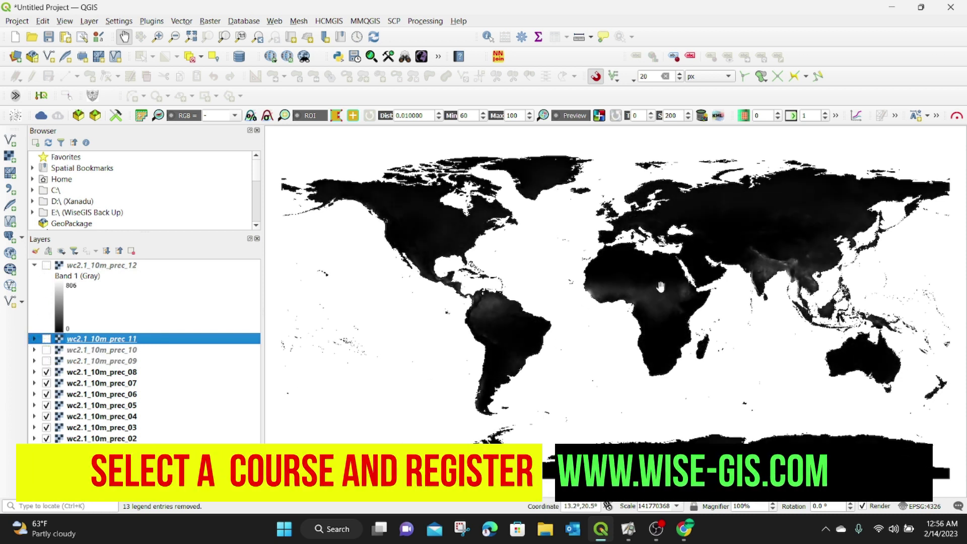
left_click(46, 372)
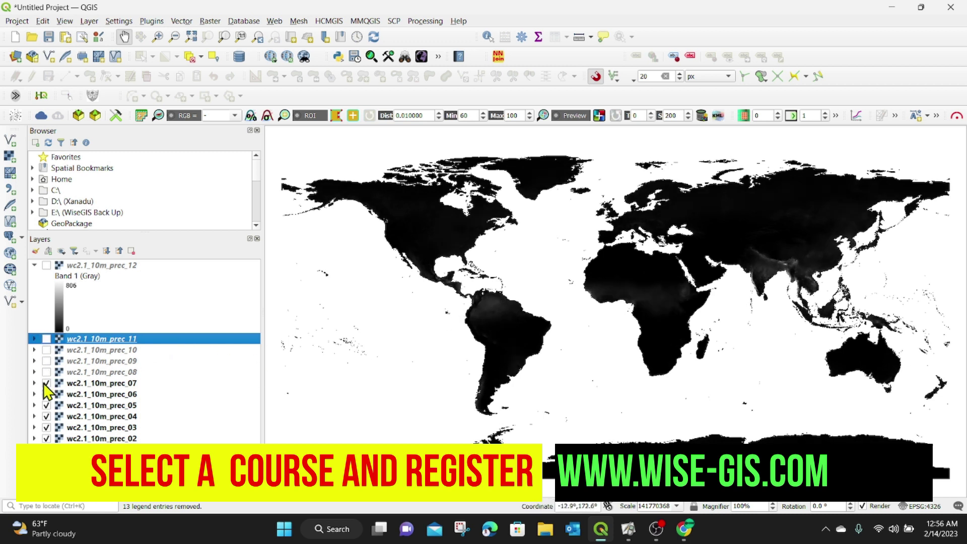
left_click(46, 383)
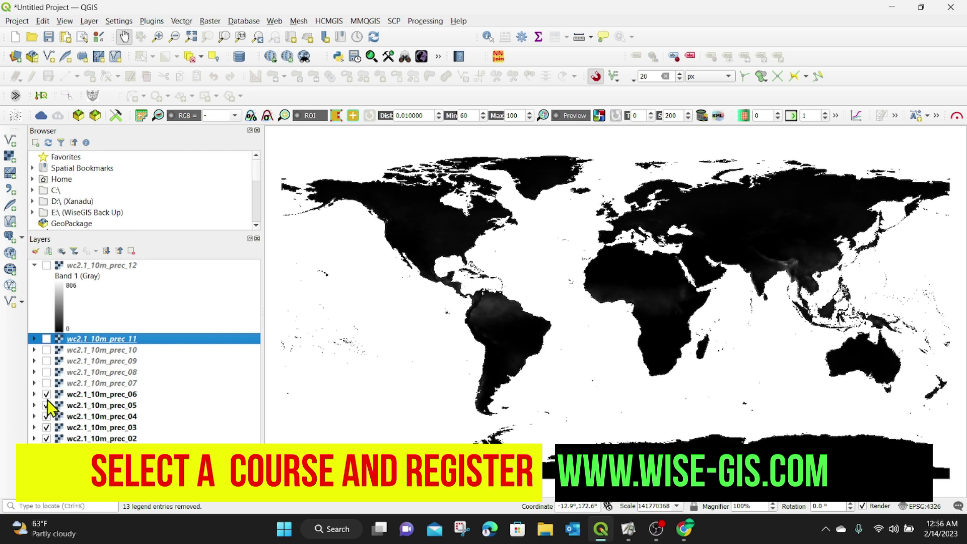
left_click(46, 395)
left_click(47, 406)
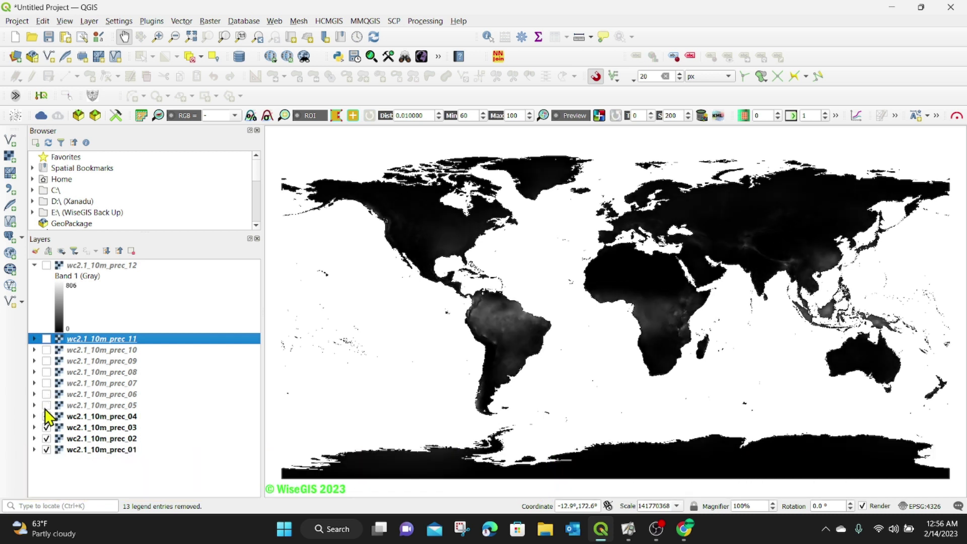
left_click(47, 416)
left_click(46, 427)
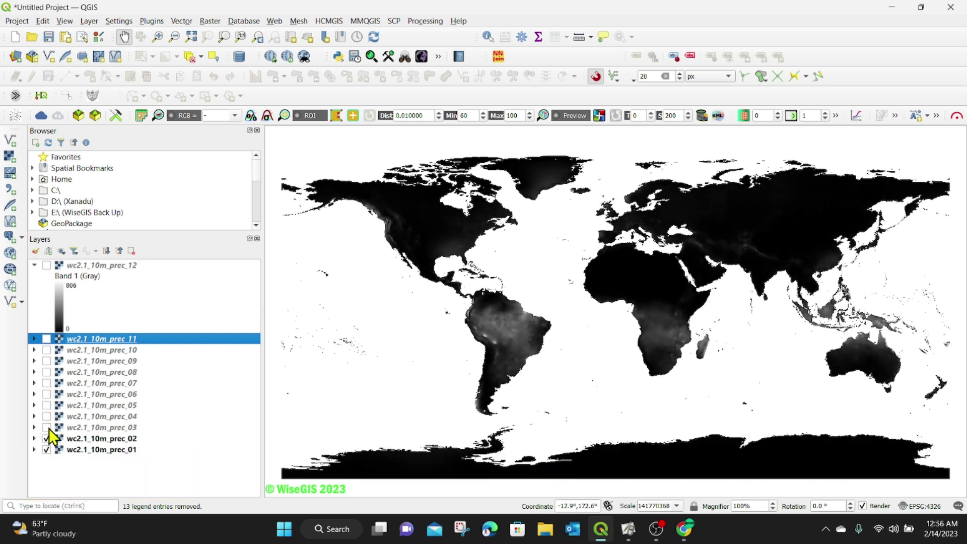
left_click(47, 439)
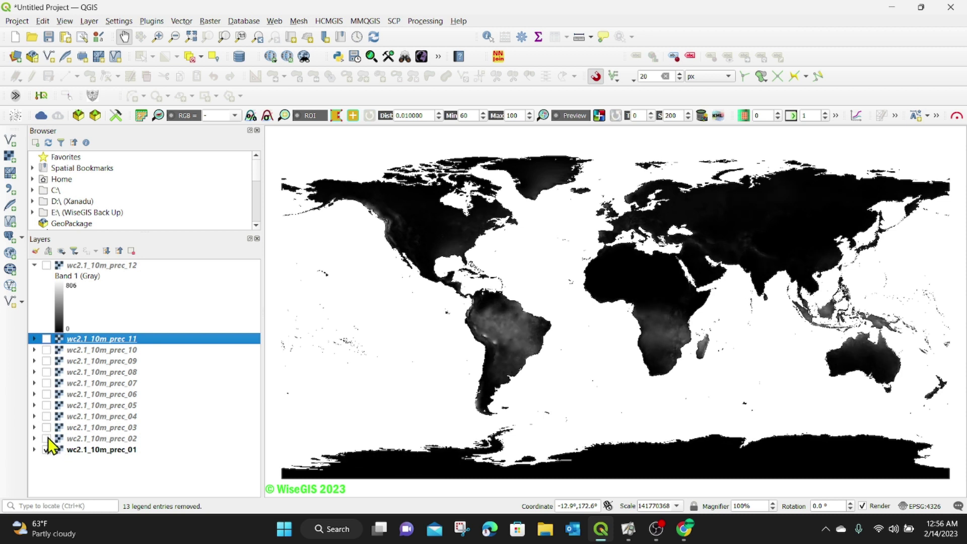
left_click(47, 450)
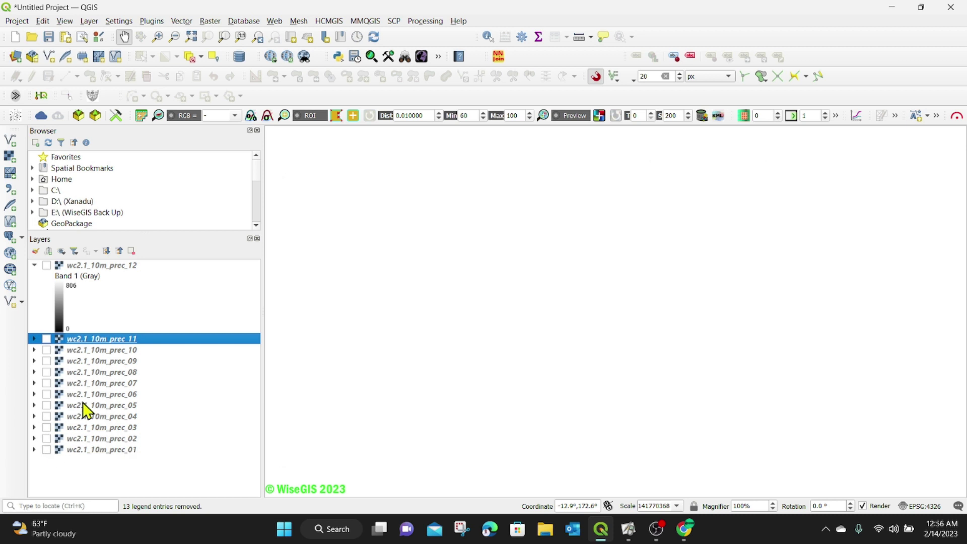
- Remove layers wc2.1_10m_prec_01 to _11 and switch wc2.1_10m_prec_12 back on
left_click_drag(131, 470, 88, 360)
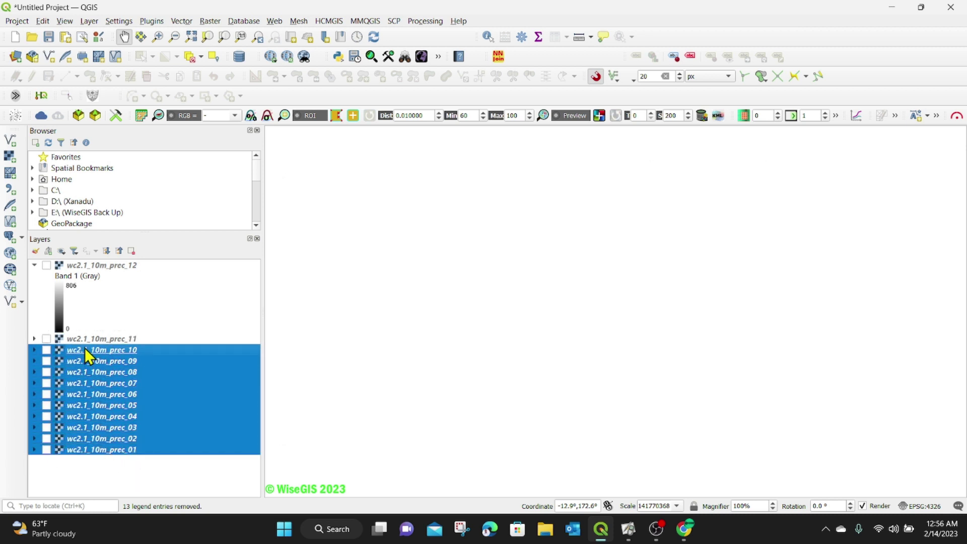
left_click(83, 338, "ctrl")
right_click(83, 340)
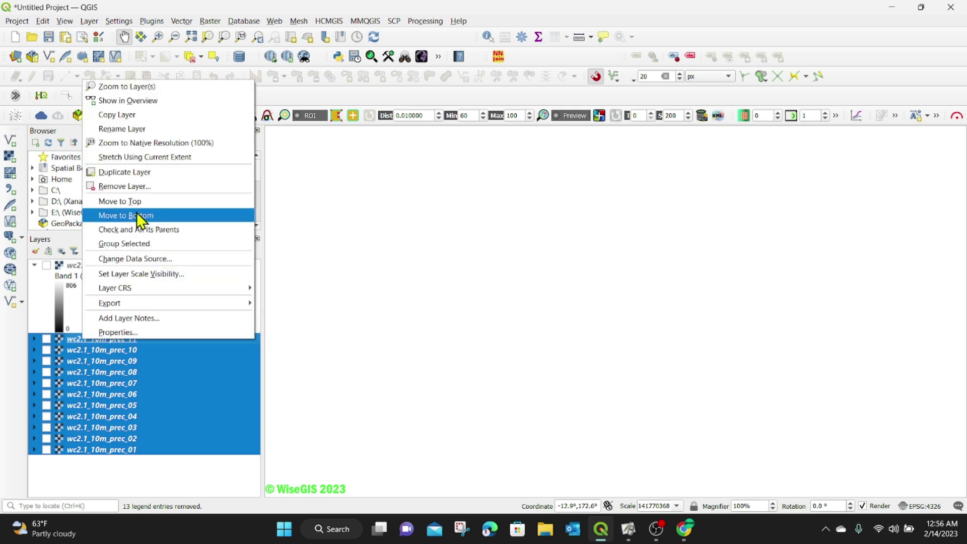
left_click(135, 186)
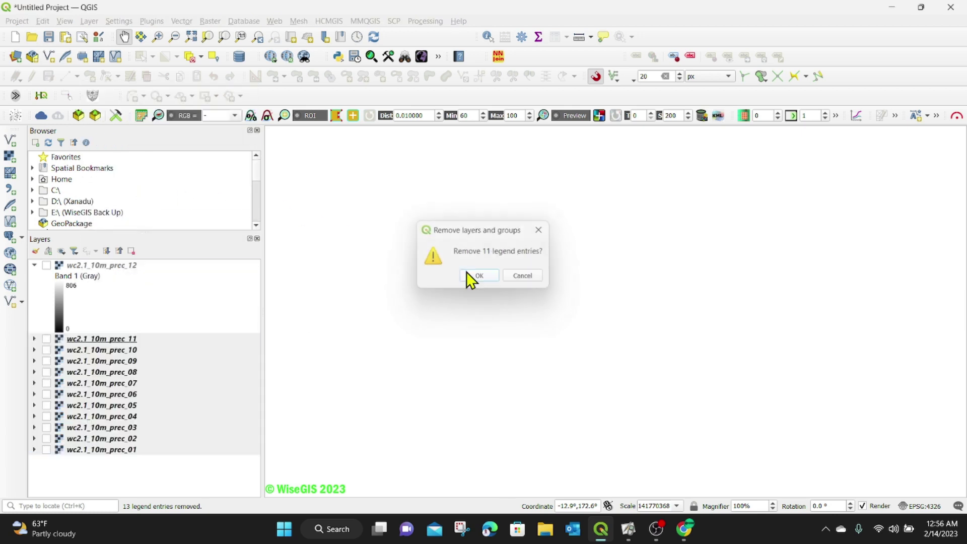
left_click(474, 275)
left_click(46, 265)
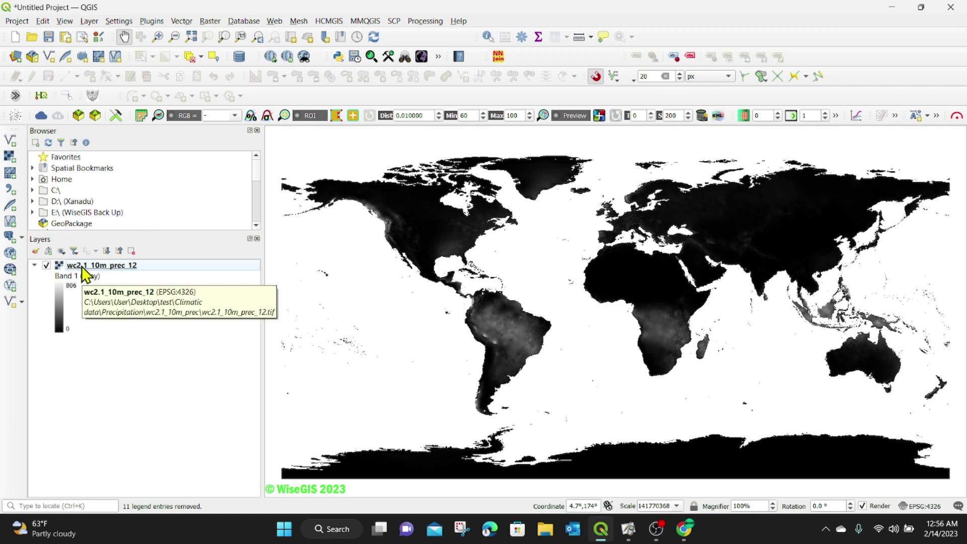
- Style wc2.1_10m_prec_12 as Singleband pseudocolor with a white-to-blue ramp from 0 to 806
right_click(81, 267)
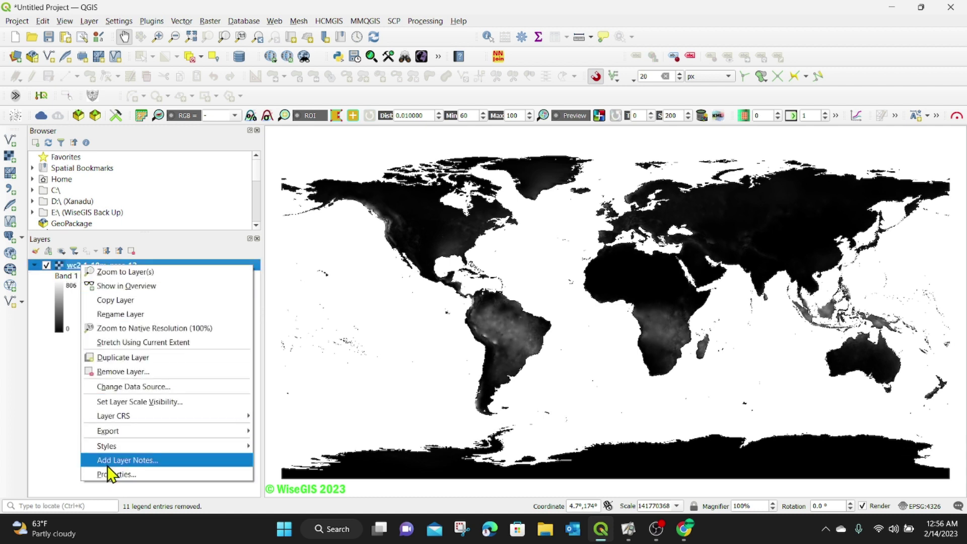
left_click(121, 475)
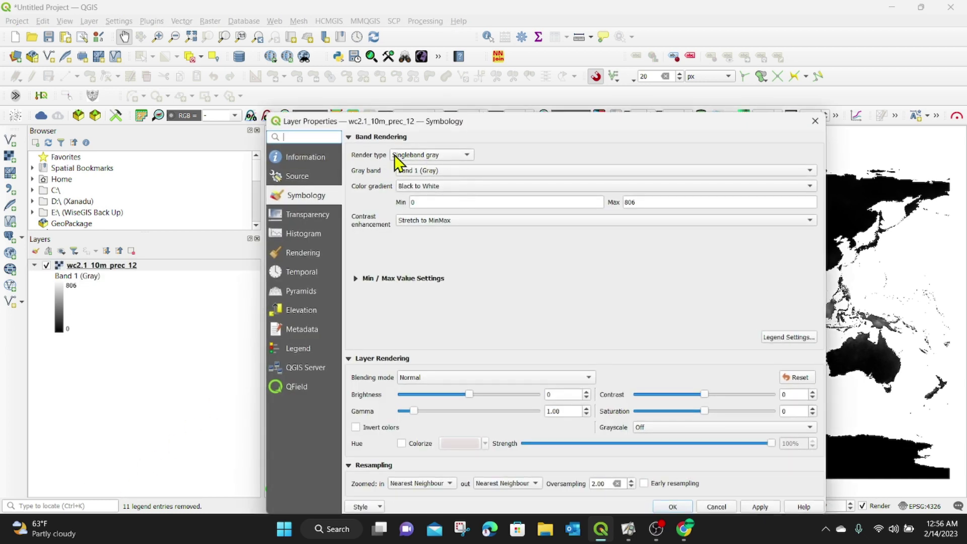
left_click(433, 155)
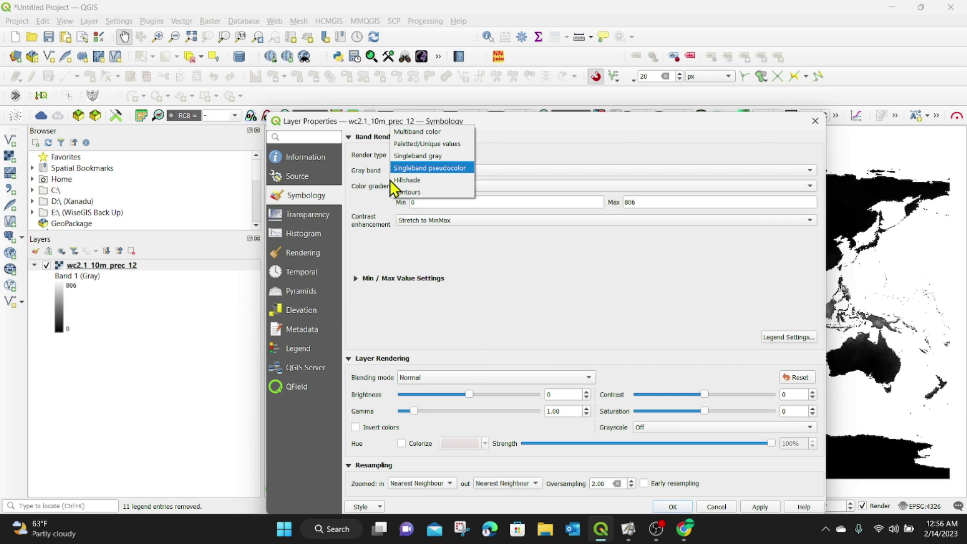
left_click(433, 168)
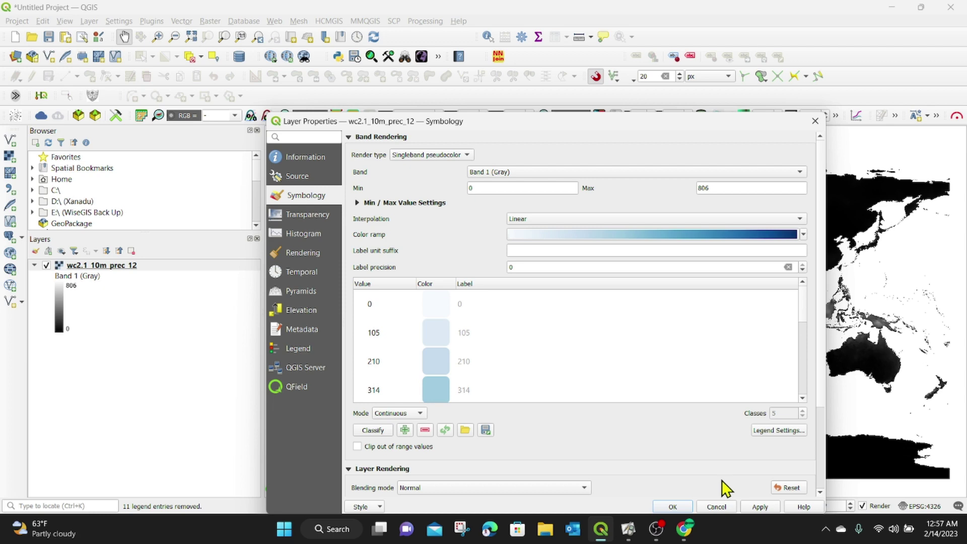
left_click(760, 506)
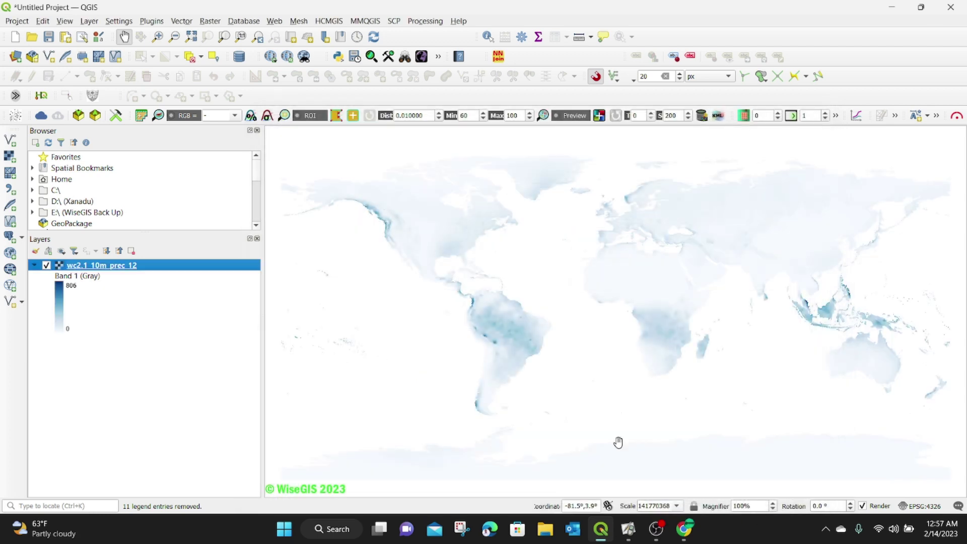
left_click(676, 508)
- Zoom into the precipitation map and pan across Africa, Asia and Europe
scroll(667, 345, "up", 1)
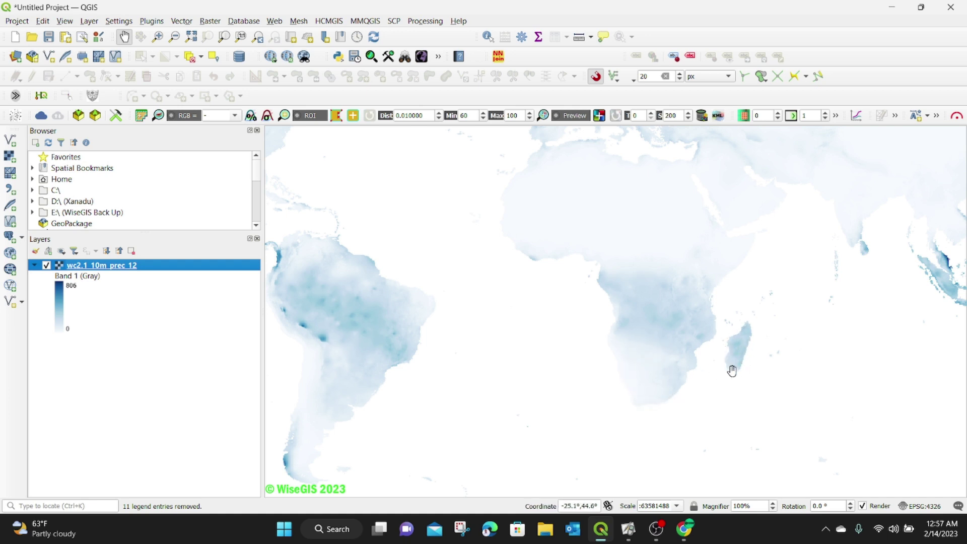
left_click_drag(763, 310, 617, 356)
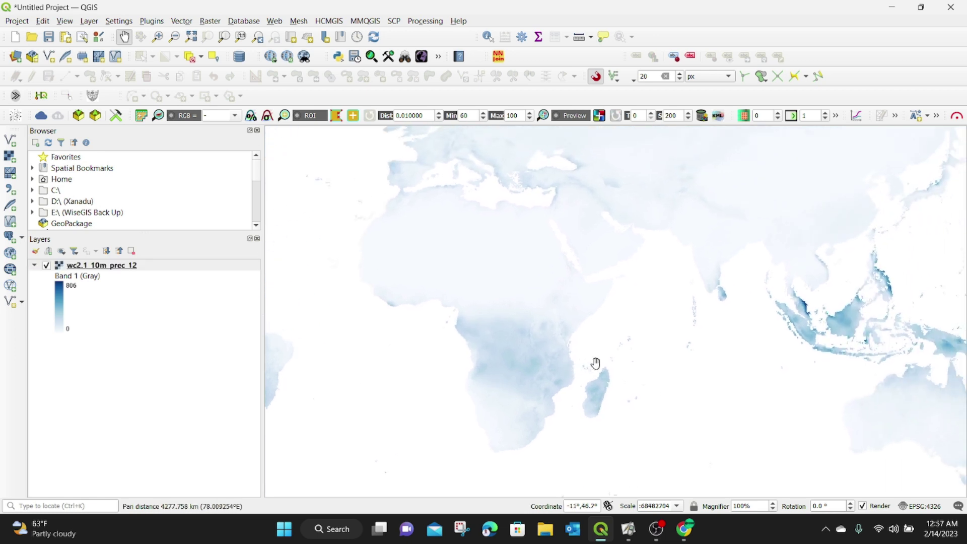
left_click_drag(727, 307, 683, 341)
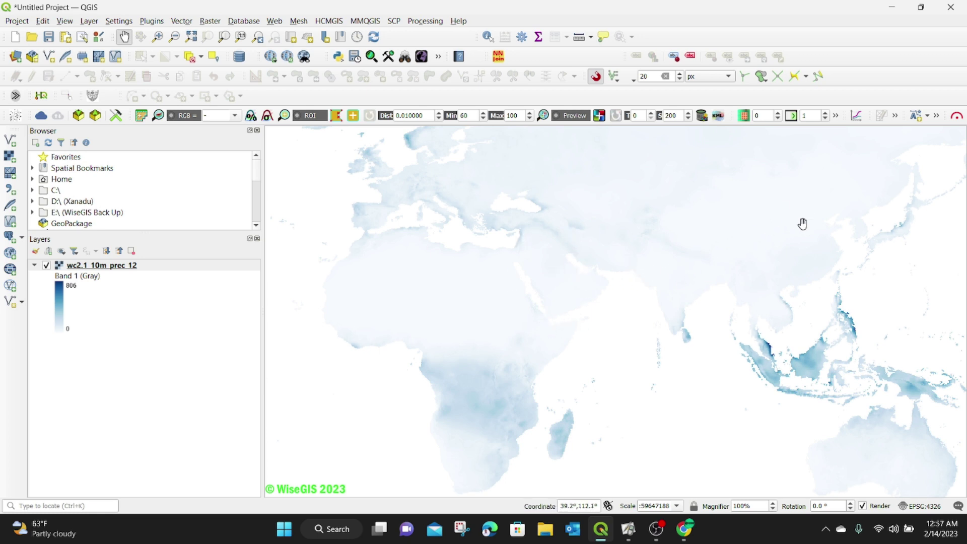
left_click_drag(653, 299, 773, 326)
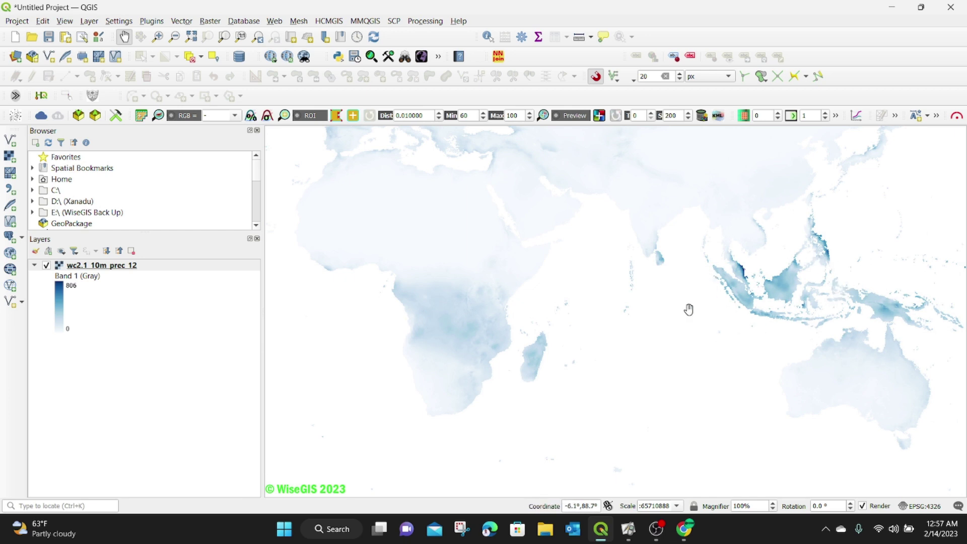
- Centre South America and Africa in view and add the World Map country layer
left_click_drag(689, 309, 647, 301)
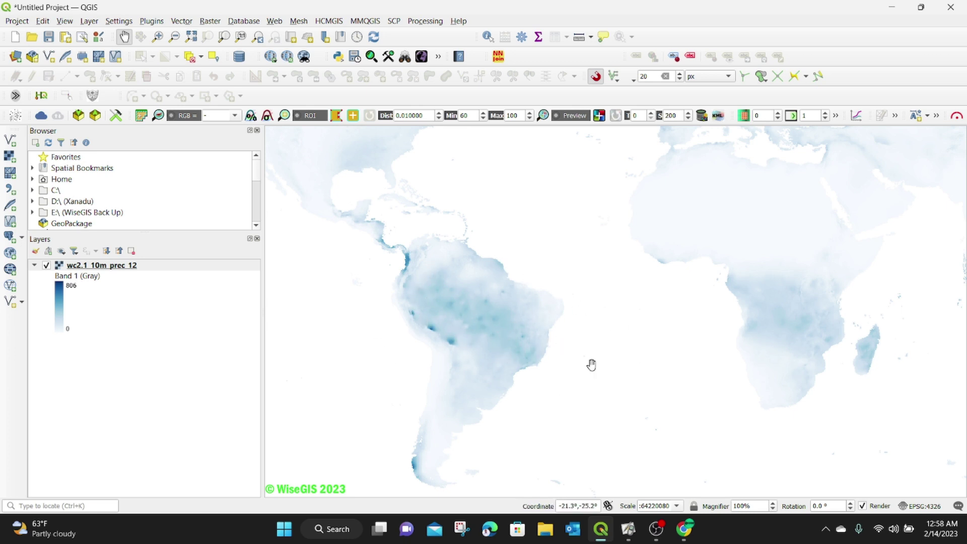
left_click_drag(655, 327, 550, 380)
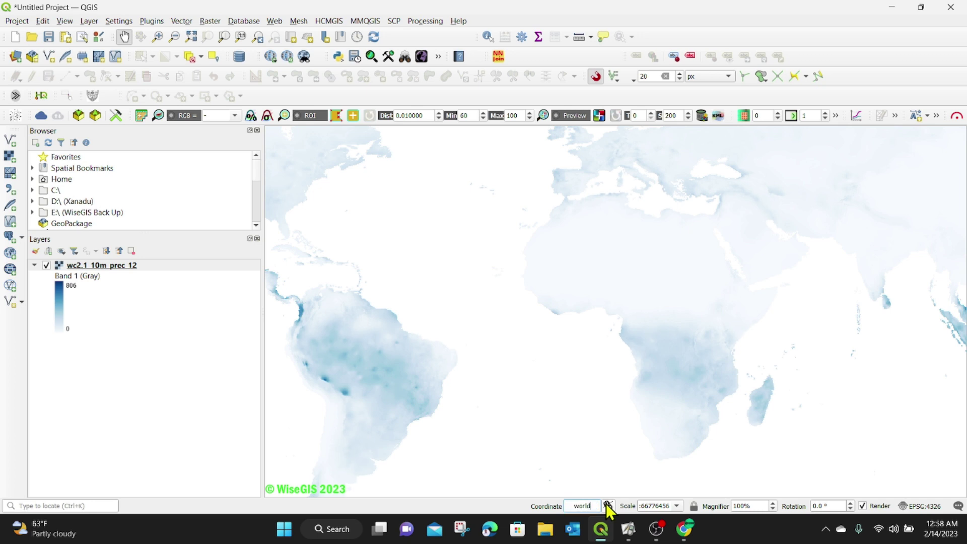
key("Return")
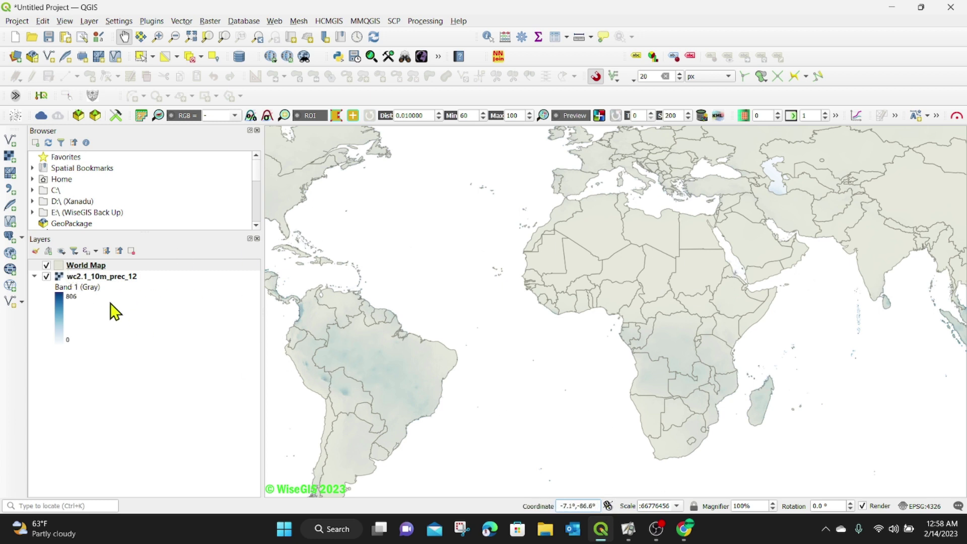
- Give the World Map layer the 'outline red' symbol so countries have red borders and no fill
left_click(74, 267)
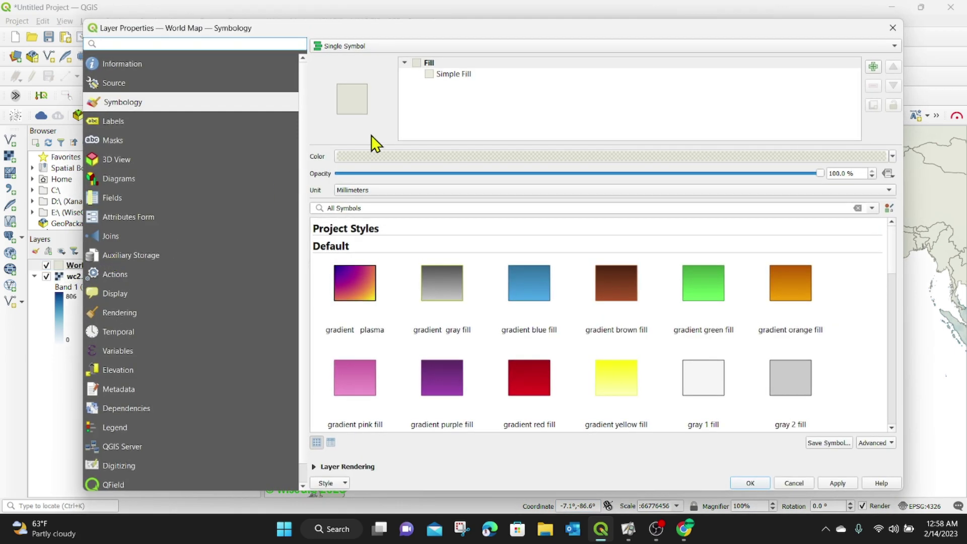
scroll(625, 335, "down", 5)
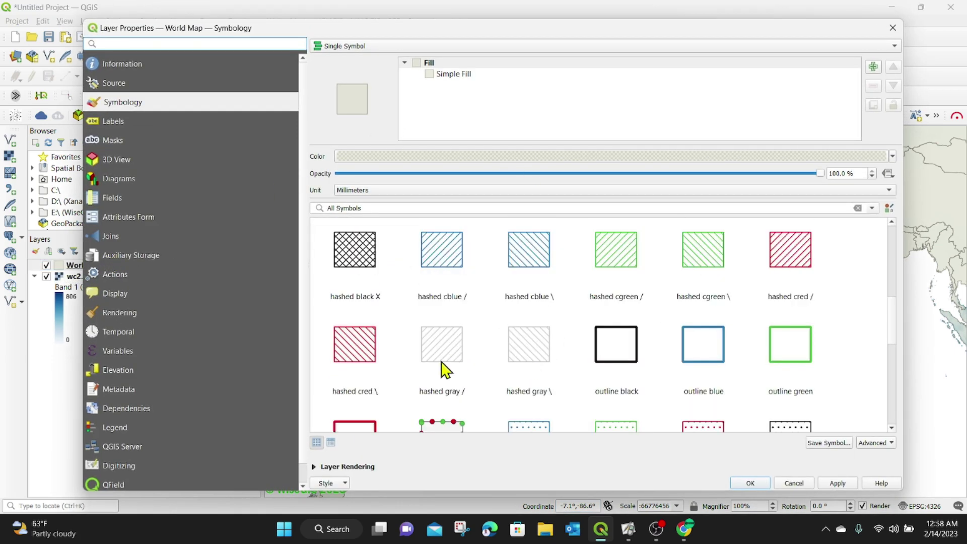
left_click(355, 424)
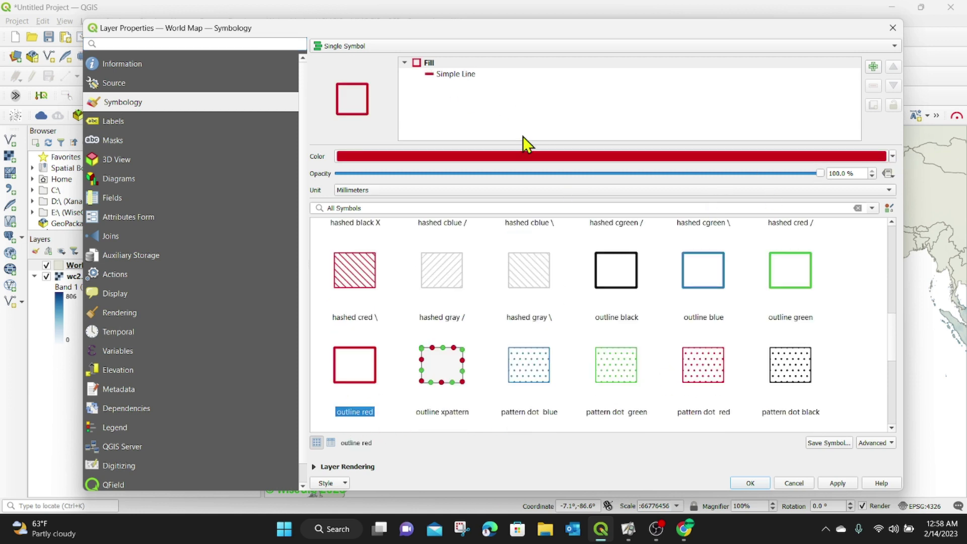
left_click(841, 482)
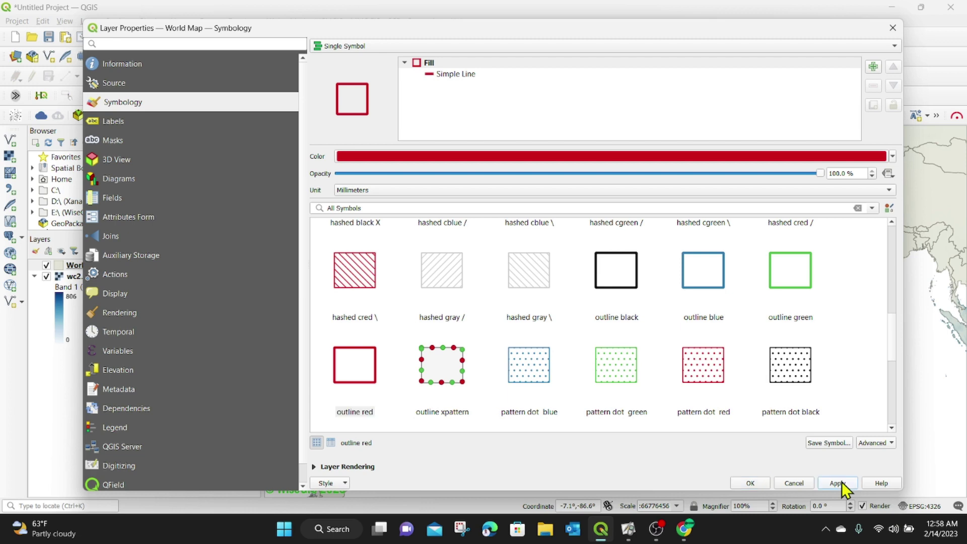
left_click(751, 482)
- Zoom in on Africa to inspect the red country borders over the blue raster
scroll(681, 370, "up", 1)
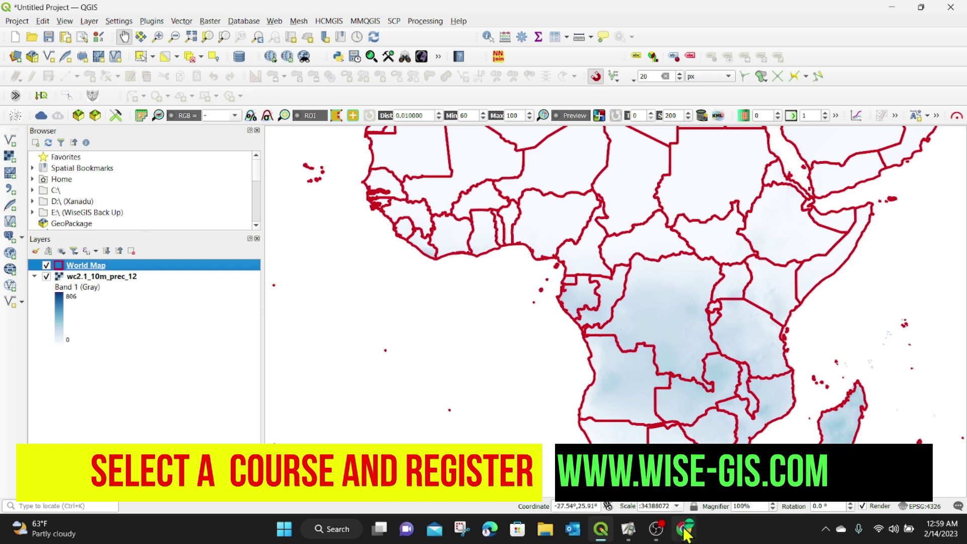
mouse_move(685, 534)
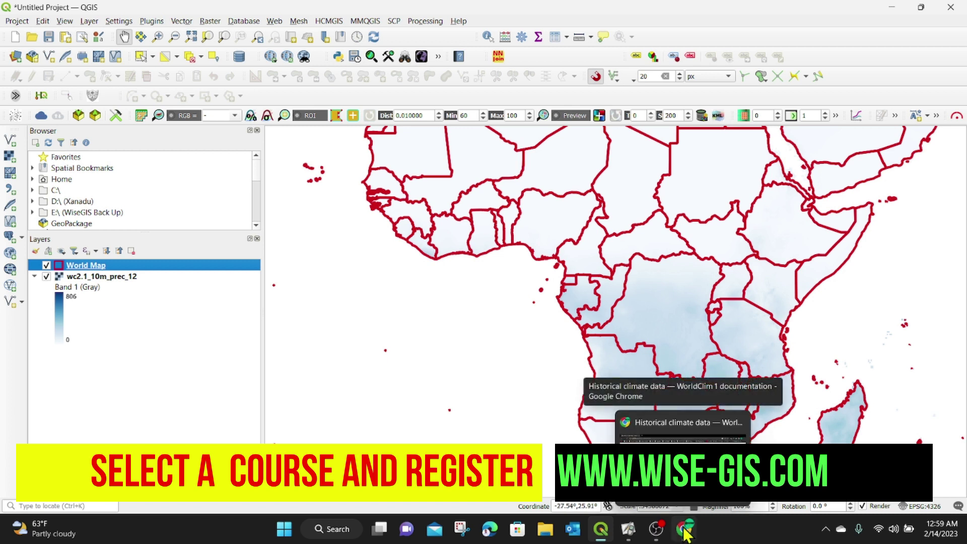
- In Chrome, open WorldClim's Historical monthly weather data page and pick the prec_1960-1969 download
left_click(685, 534)
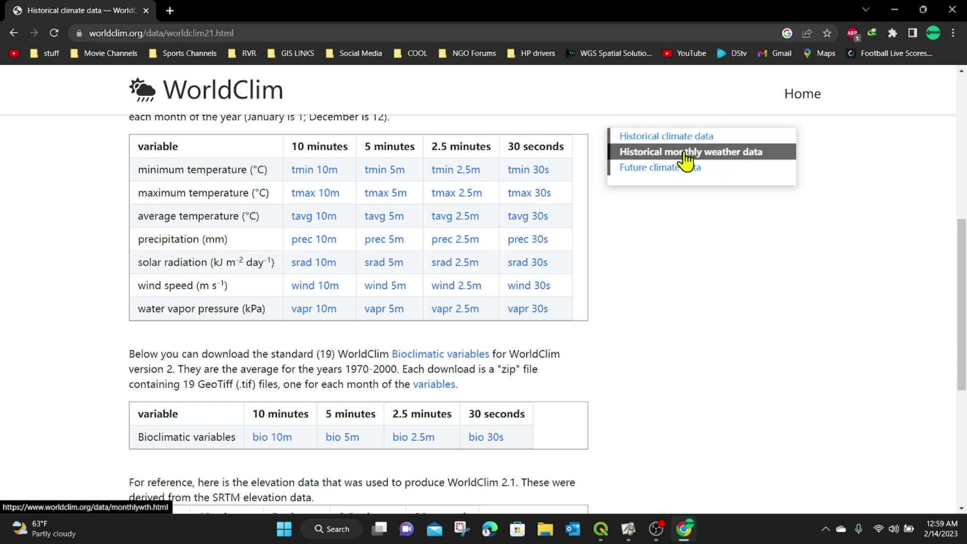
left_click(700, 155)
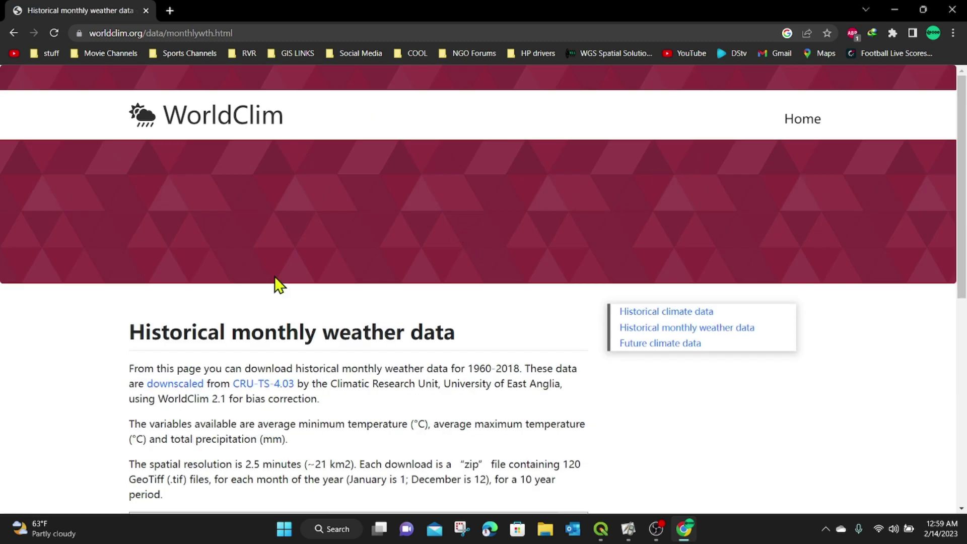
scroll(418, 233, "down", 3)
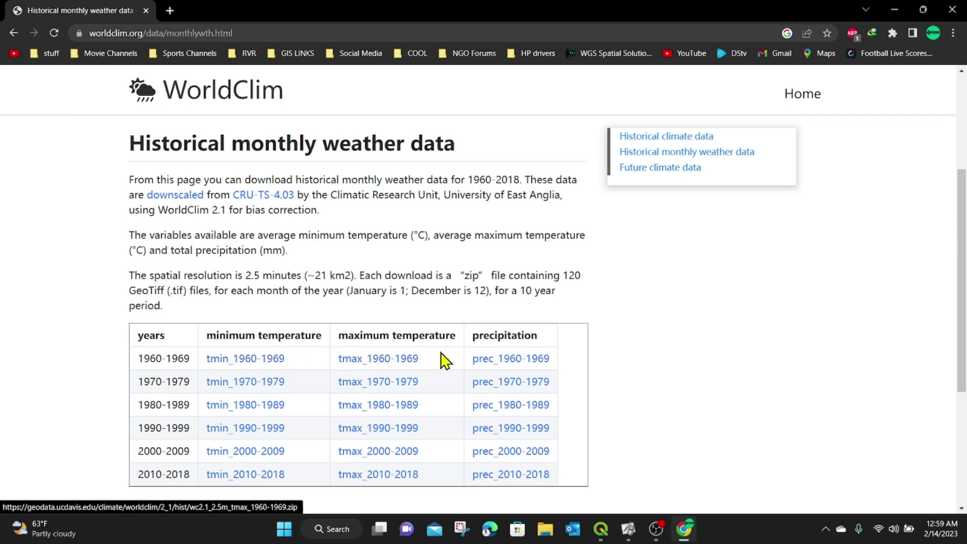
left_click(503, 370)
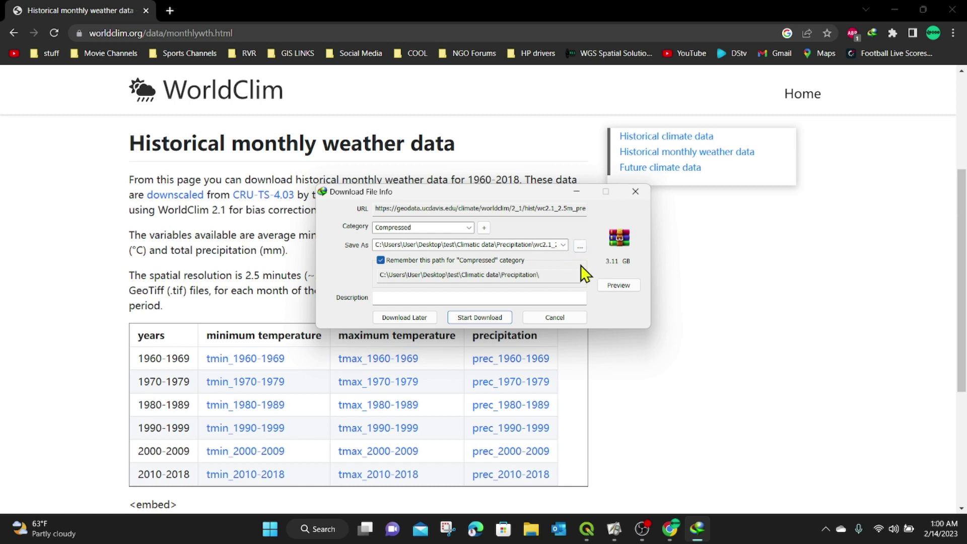
- Save the 3.11 GB prec_1960-1969 zip to the Precipitation folder and download it in the background
left_click(579, 245)
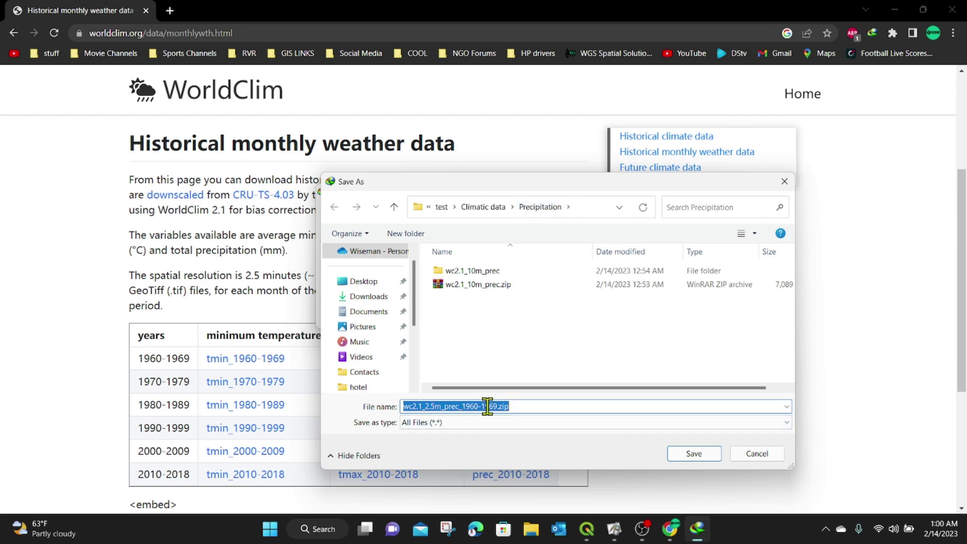
left_click(693, 453)
left_click(481, 316)
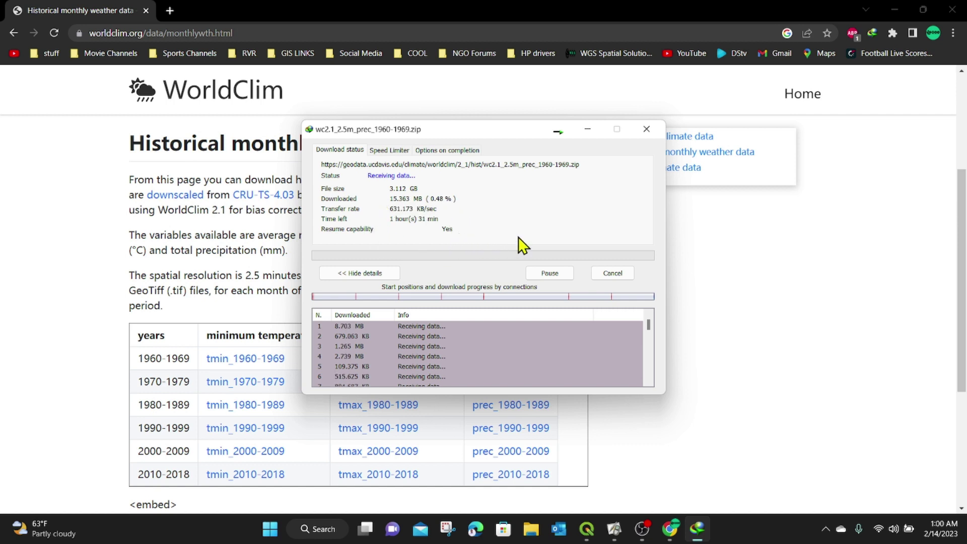
left_click(559, 132)
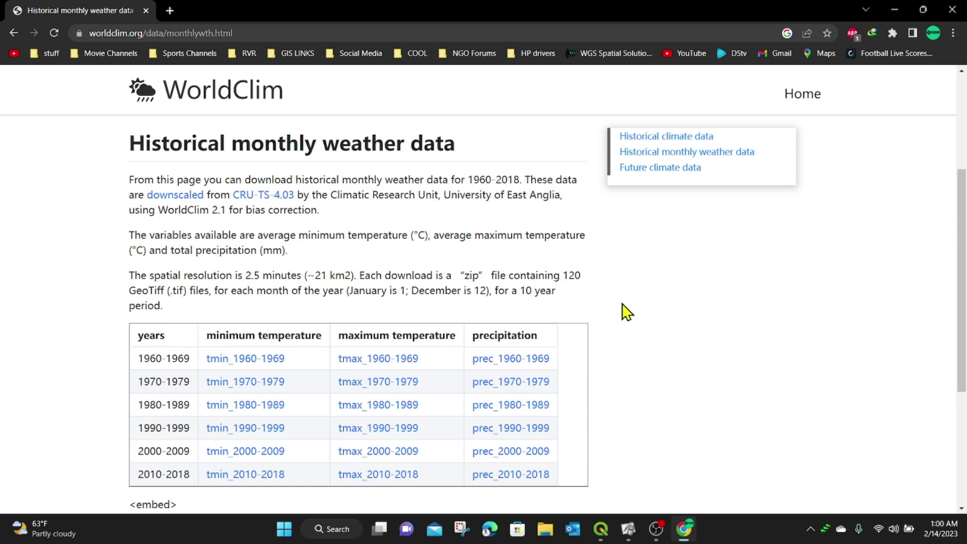
- Scroll through the Future climate data page to review CMIP6 GCMs, SSPs and resolutions
scroll(635, 297, "down", 3)
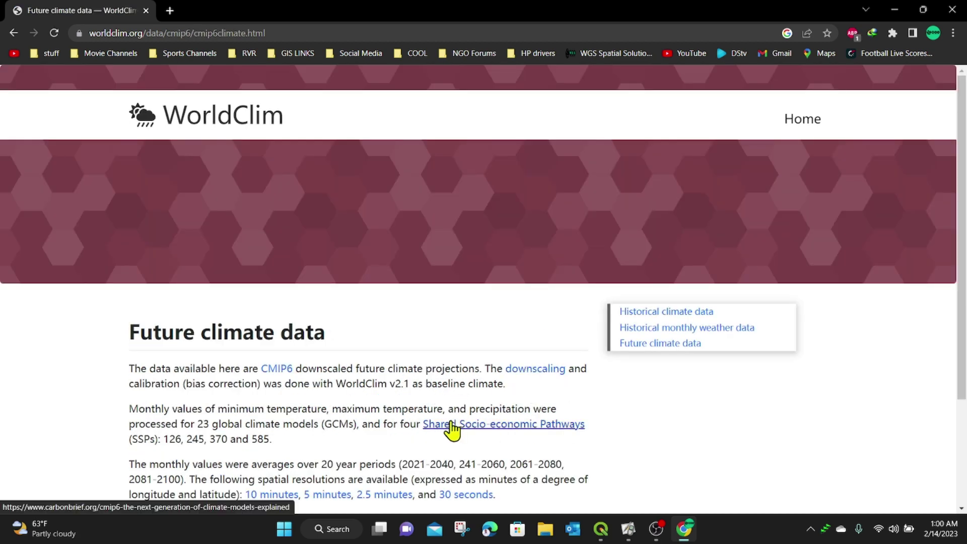
scroll(410, 372, "down", 3)
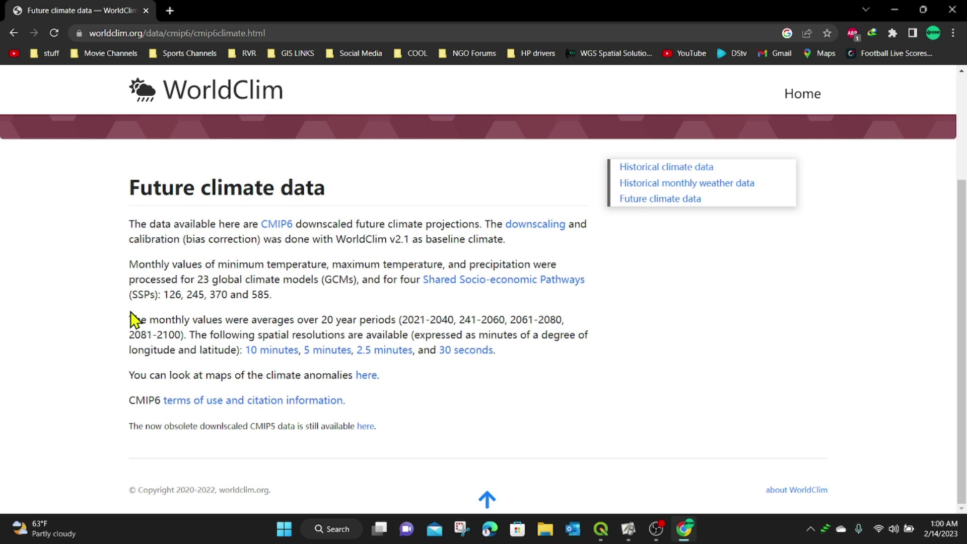